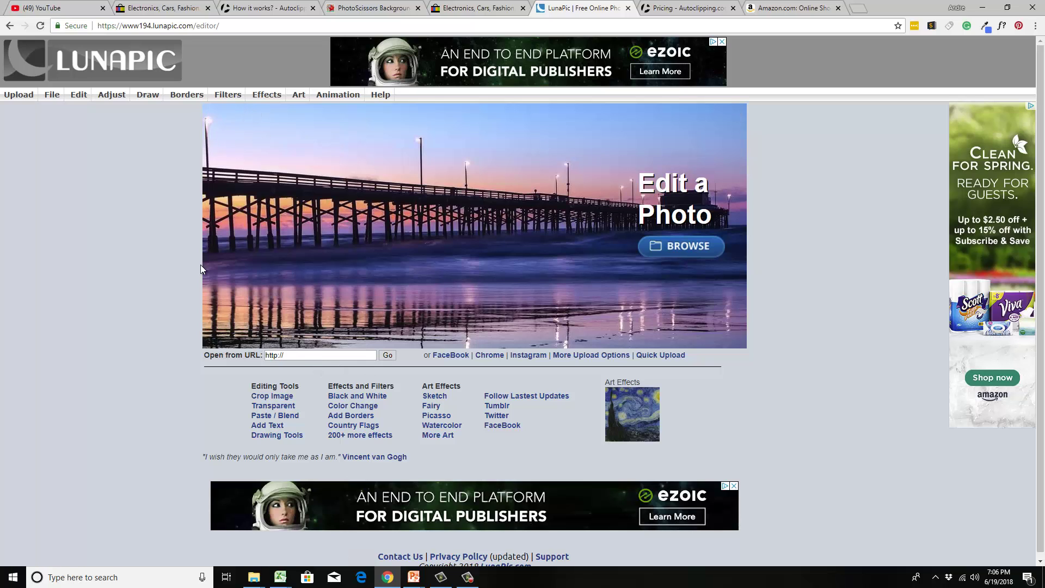
- Load the golden retriever photo into the LunaPic editor from its copied image address
key(ctrl+v)
scroll(388, 331, down, 3)
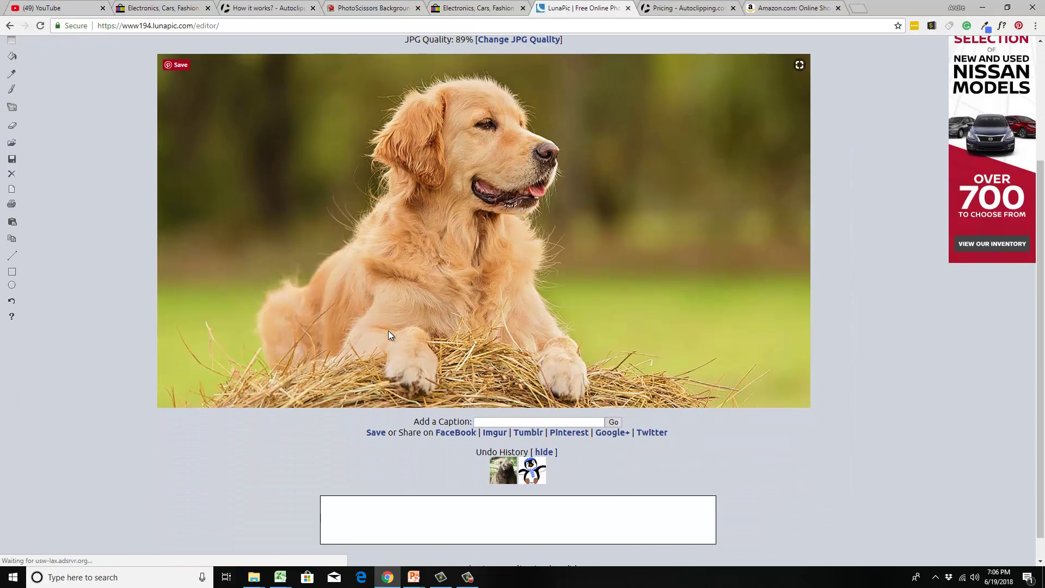
scroll(325, 306, up, 3)
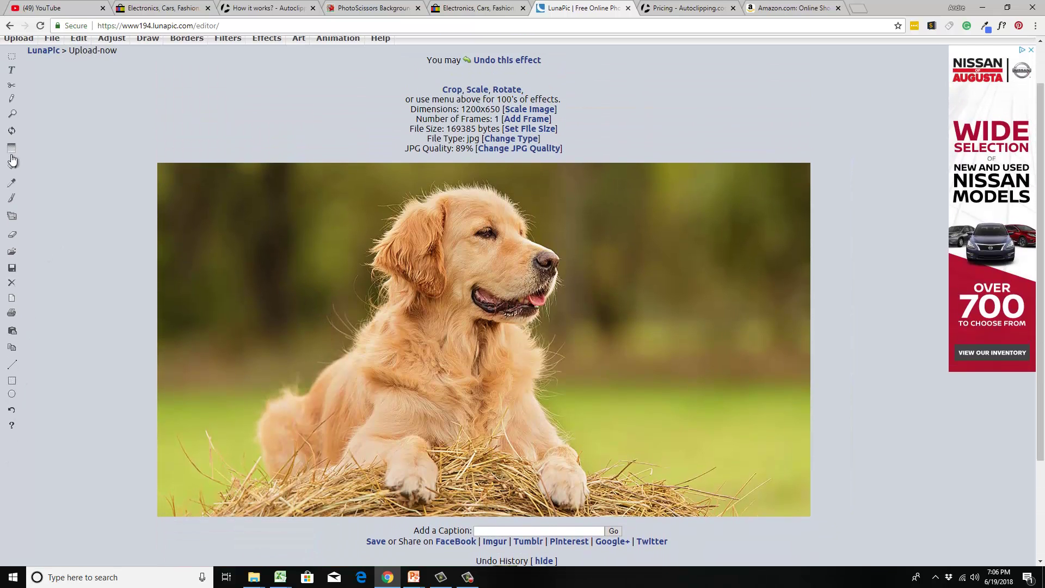
scroll(180, 120, up, 1)
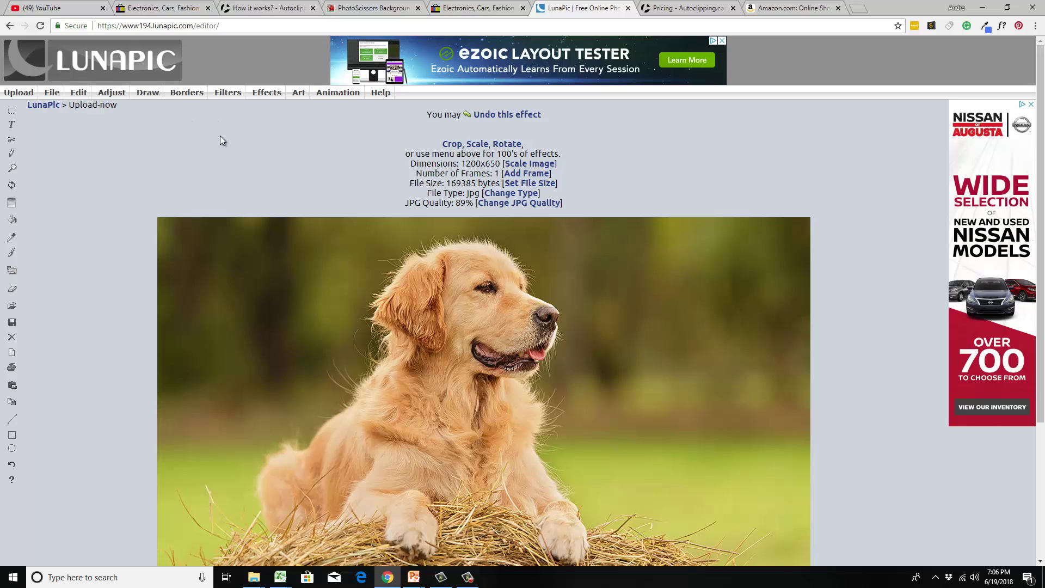
- Make the dark upper background behind the dog transparent with the Transparent Background tool
scroll(220, 136, down, 1)
scroll(291, 196, up, 1)
scroll(294, 264, down, 2)
scroll(294, 263, down, 2)
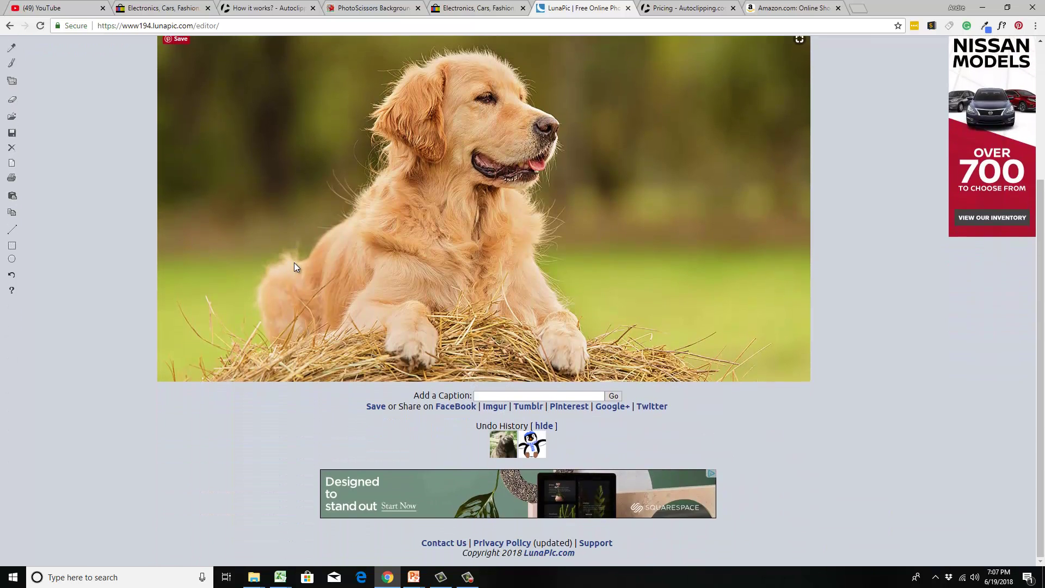
scroll(294, 263, up, 3)
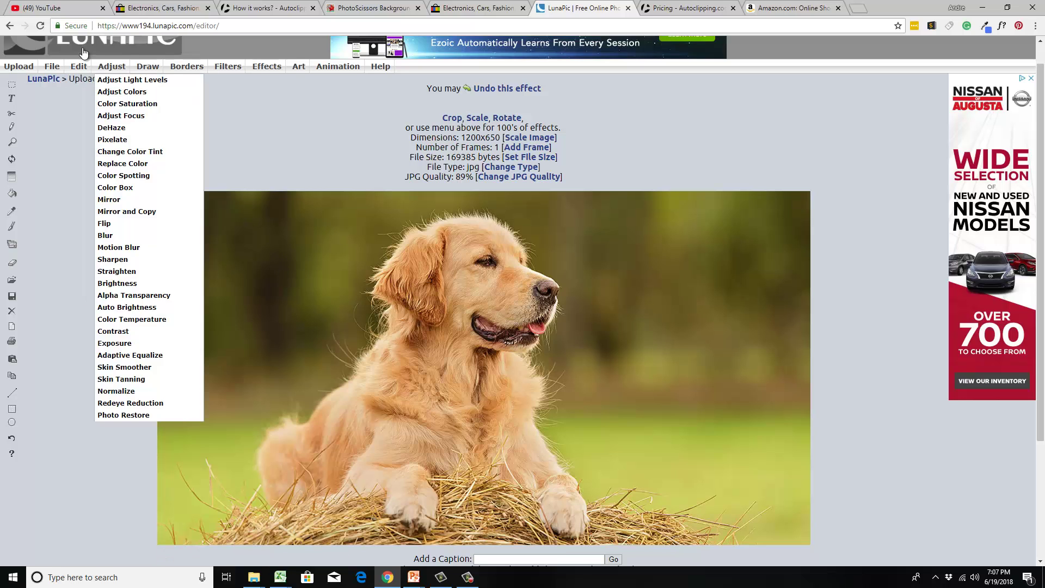
click(129, 300)
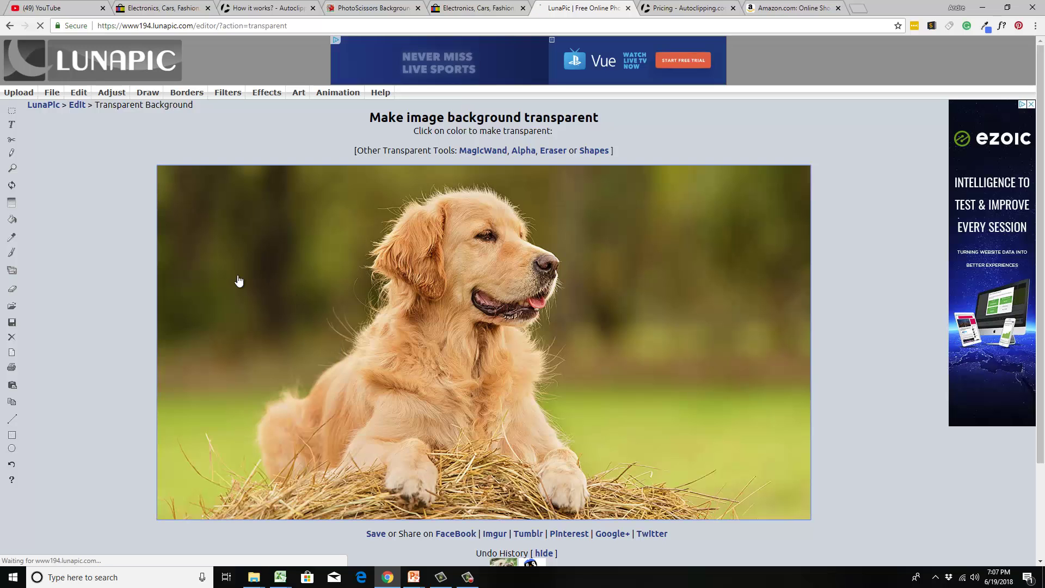
click(238, 281)
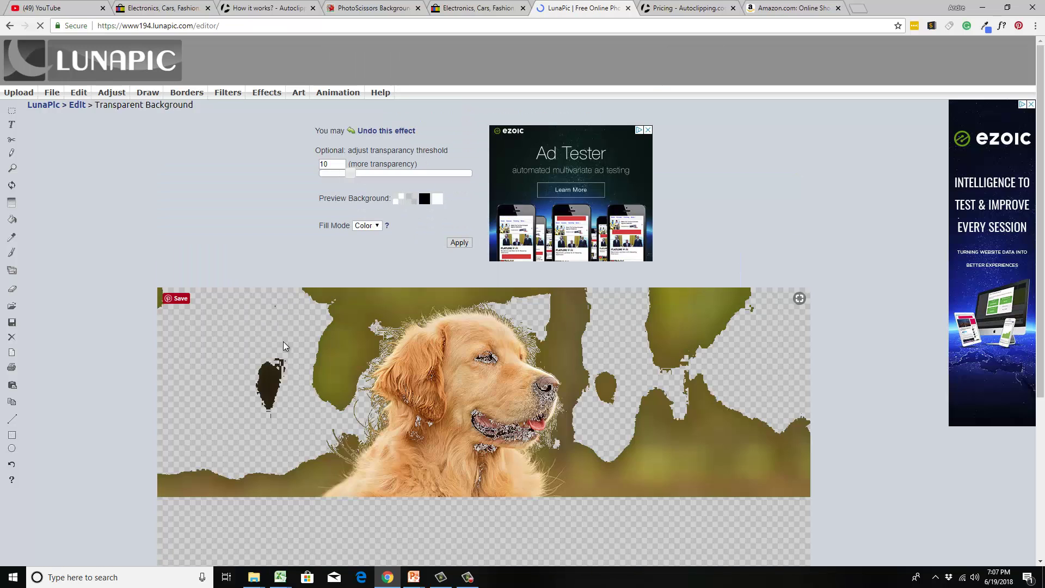
- Raise the transparency threshold to 23 to remove more of the background around the dog
scroll(283, 342, down, 3)
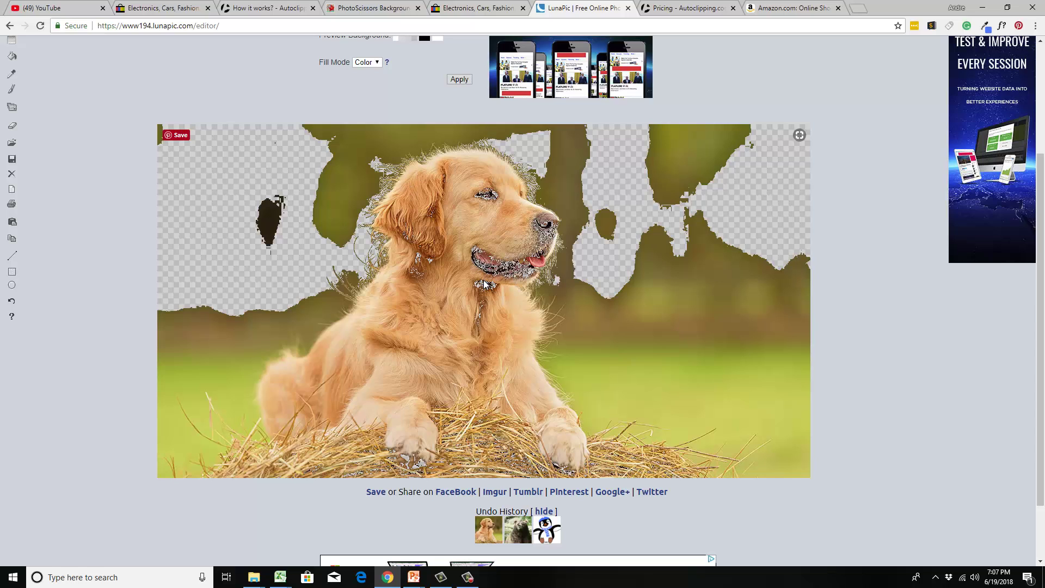
scroll(593, 298, down, 2)
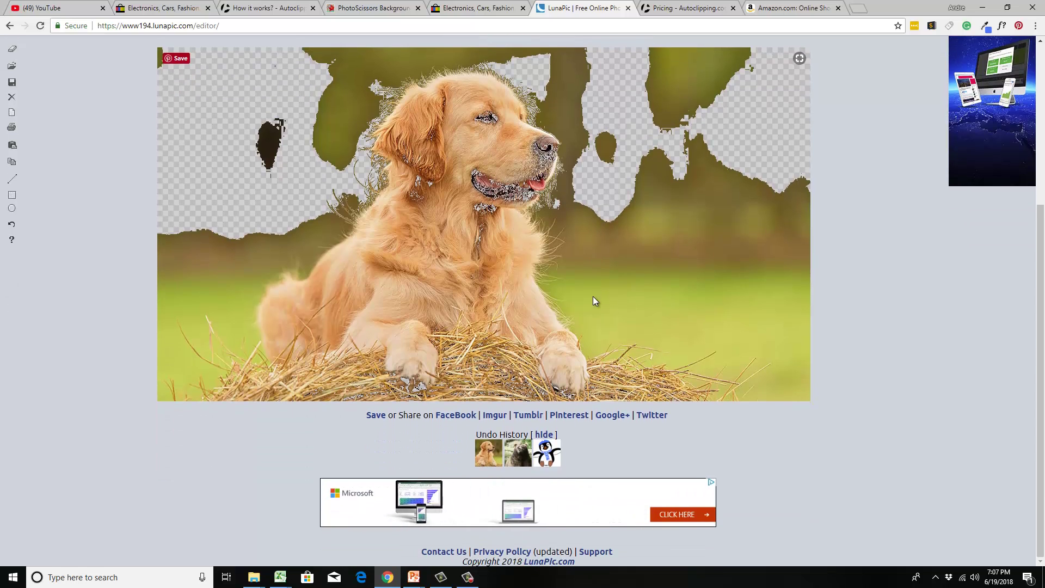
scroll(595, 301, up, 2)
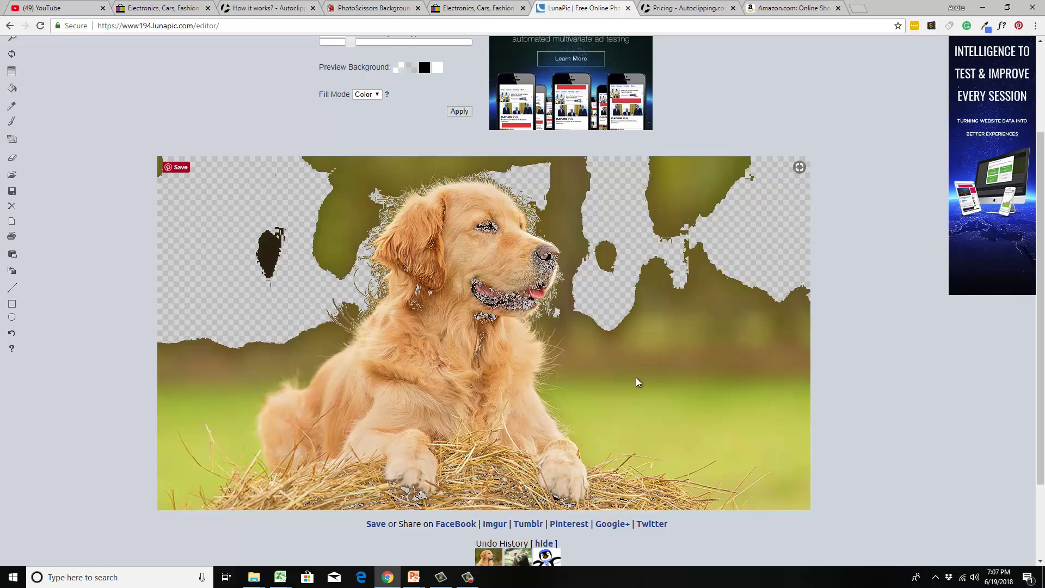
scroll(436, 128, up, 1)
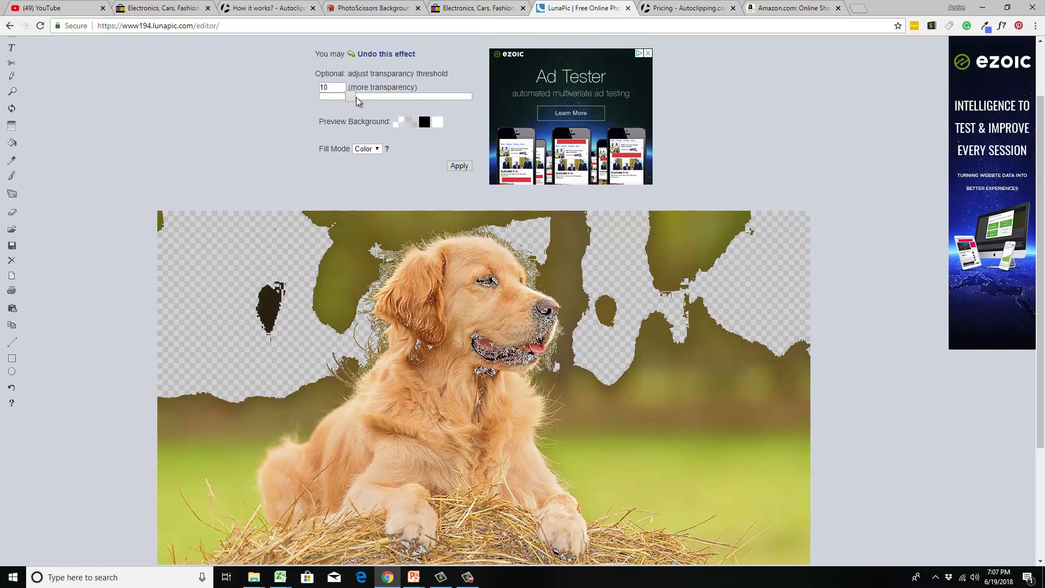
drag(353, 98, 377, 101)
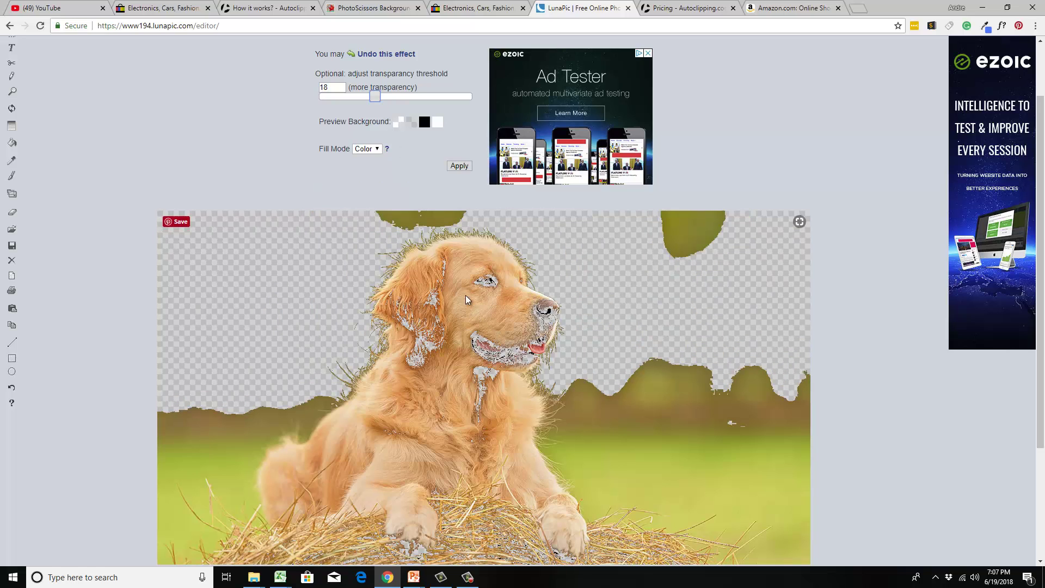
drag(375, 97, 393, 101)
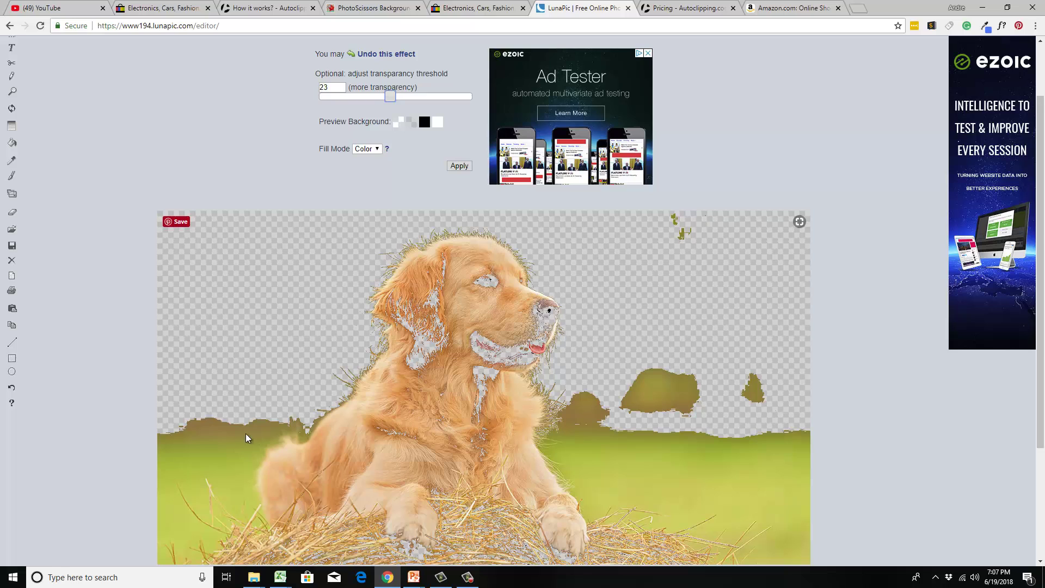
scroll(286, 464, down, 2)
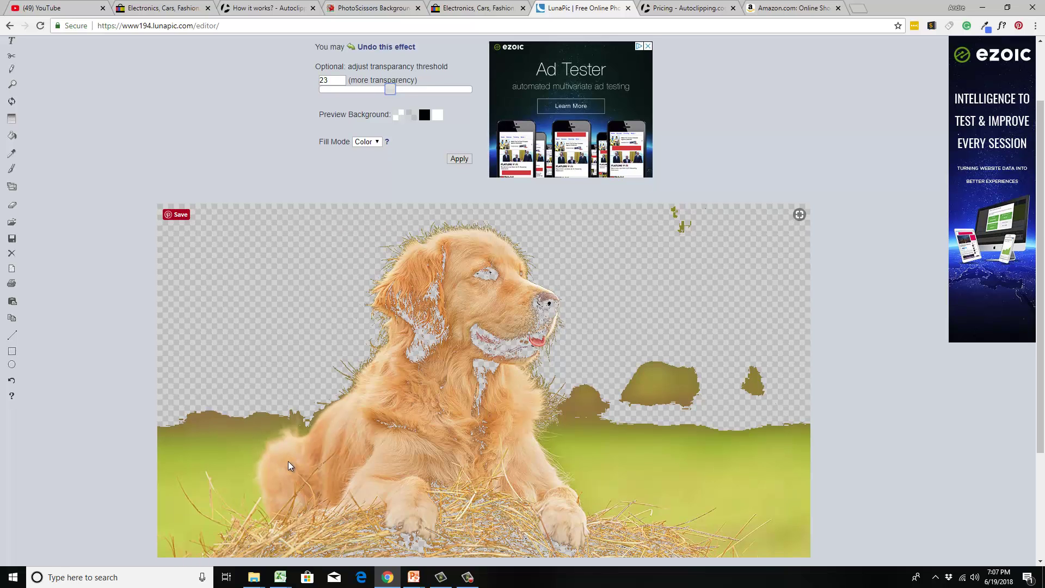
scroll(287, 464, up, 2)
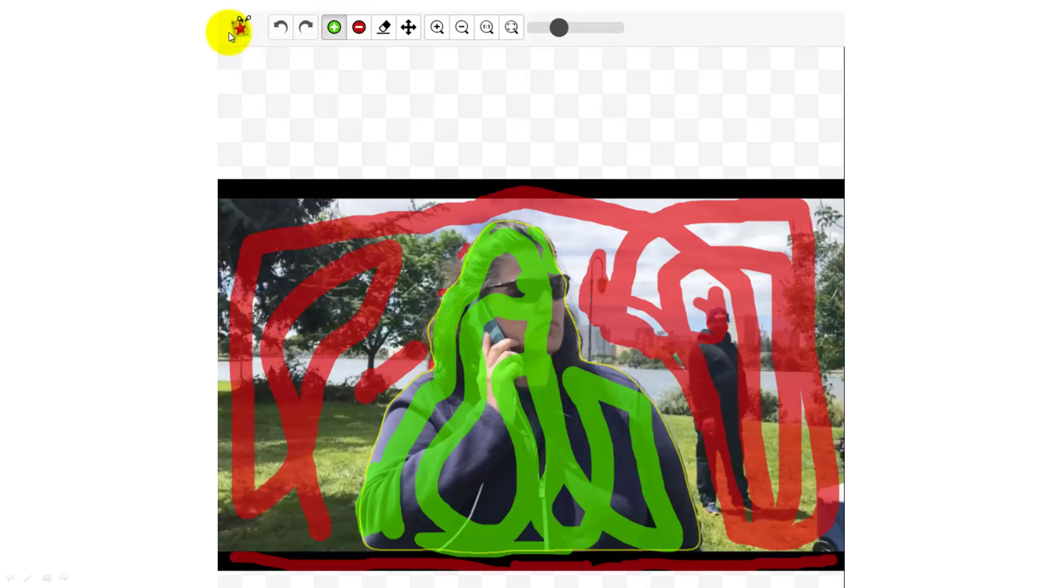
click(503, 462)
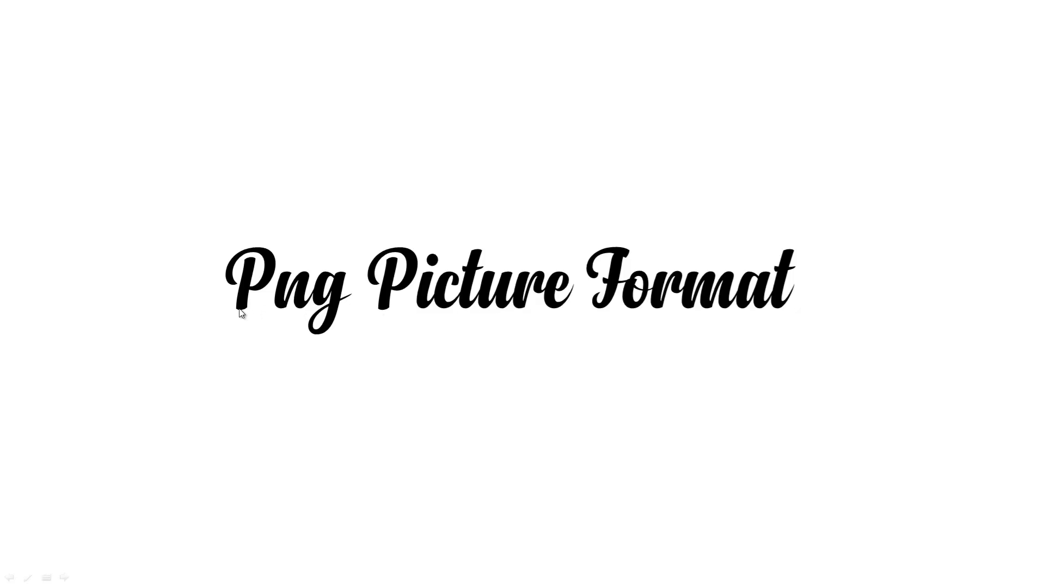
click(329, 447)
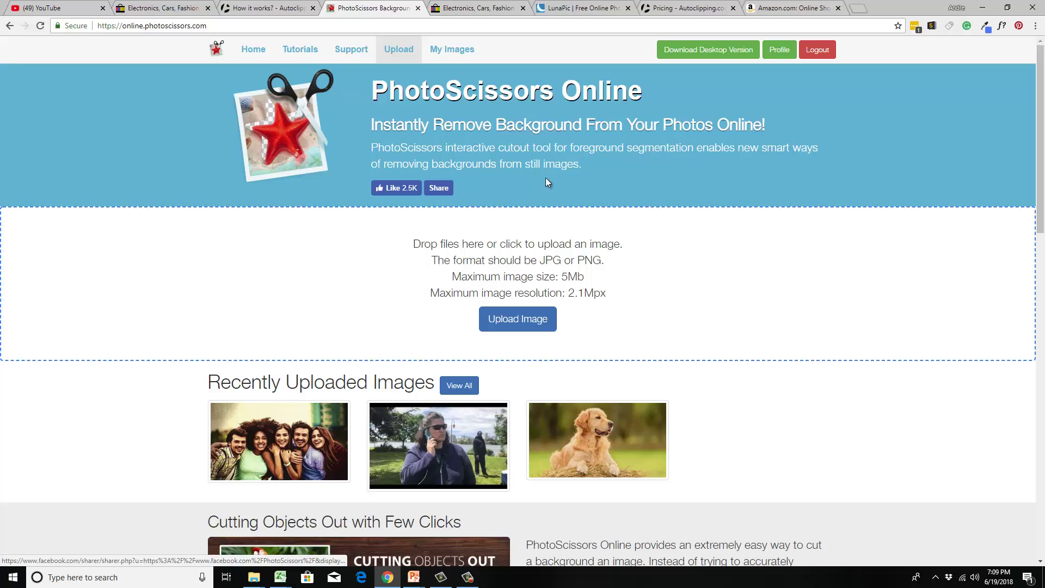
- Open the recently uploaded dog photo in PhotoScissors and mark the area around the dog as background
click(619, 439)
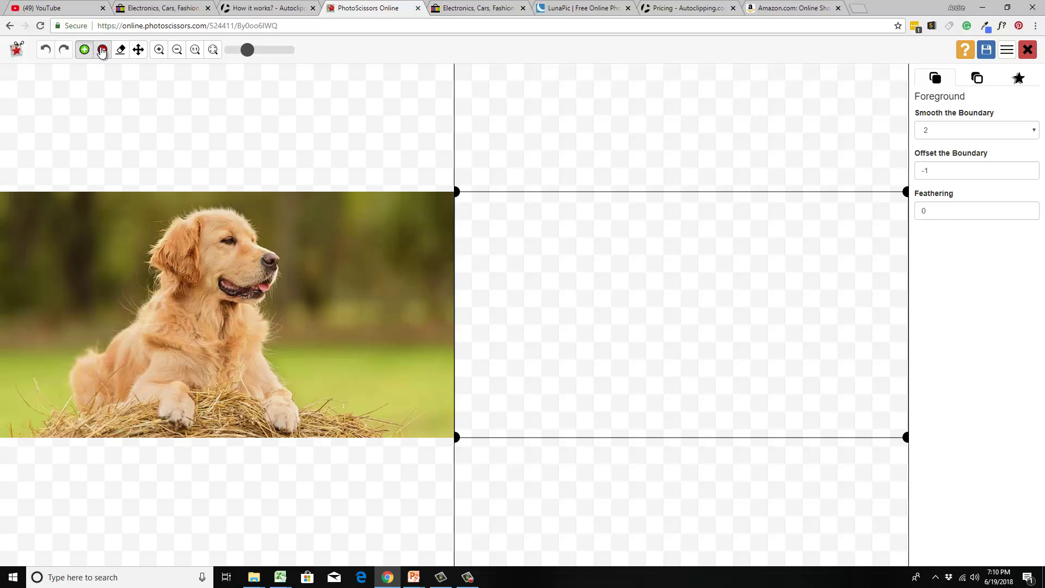
click(102, 50)
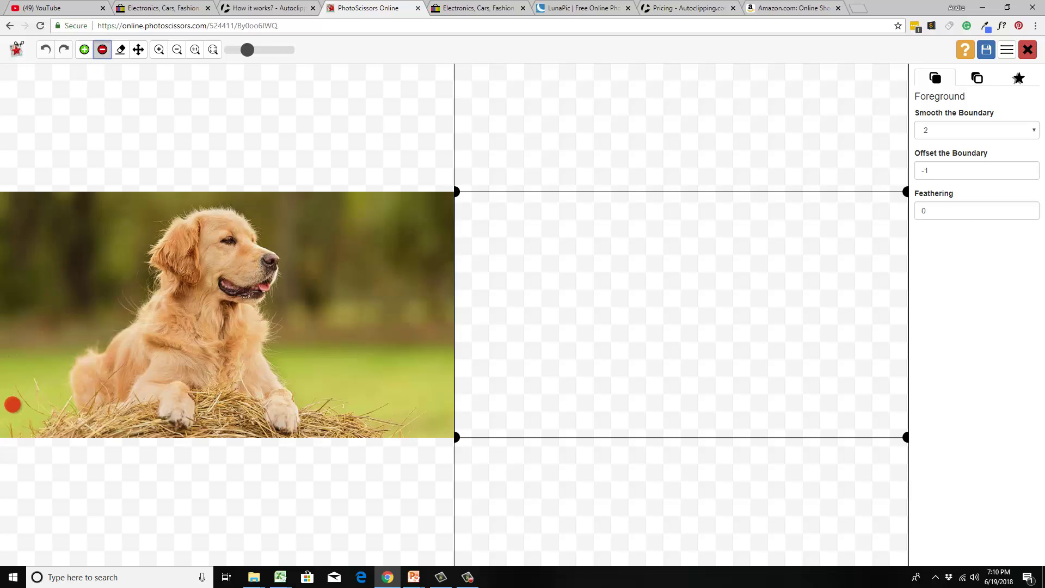
mouse_move(12, 405)
mouse_down()
mouse_move(43, 342)
mouse_move(25, 345)
mouse_move(17, 387)
mouse_move(24, 242)
mouse_move(104, 226)
mouse_move(57, 329)
mouse_move(113, 282)
mouse_up()
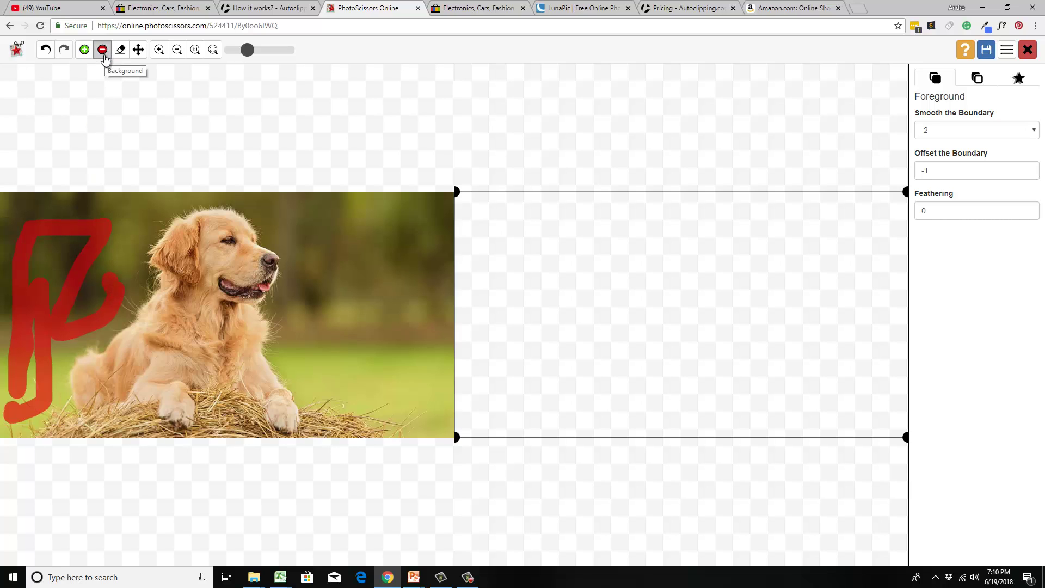
mouse_move(11, 203)
mouse_down()
mouse_move(107, 210)
mouse_move(124, 234)
mouse_move(108, 269)
mouse_move(194, 199)
mouse_move(280, 200)
mouse_move(310, 267)
mouse_move(292, 285)
mouse_move(294, 354)
mouse_move(357, 397)
mouse_move(438, 403)
mouse_move(327, 243)
mouse_move(372, 311)
mouse_move(365, 218)
mouse_move(427, 209)
mouse_up()
- Mark the dog's head and body and the hay beneath it as foreground
click(85, 50)
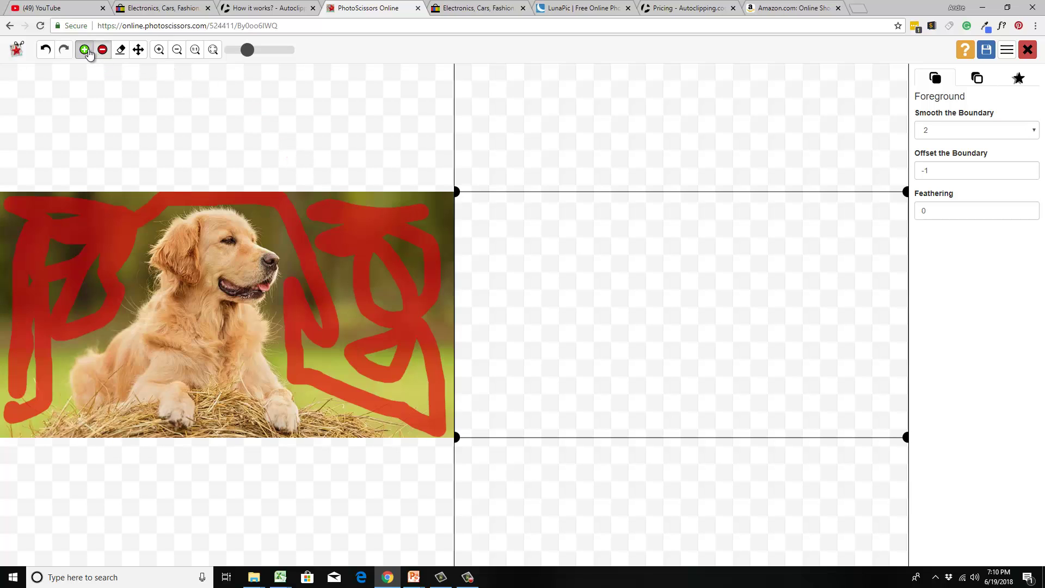
click(85, 52)
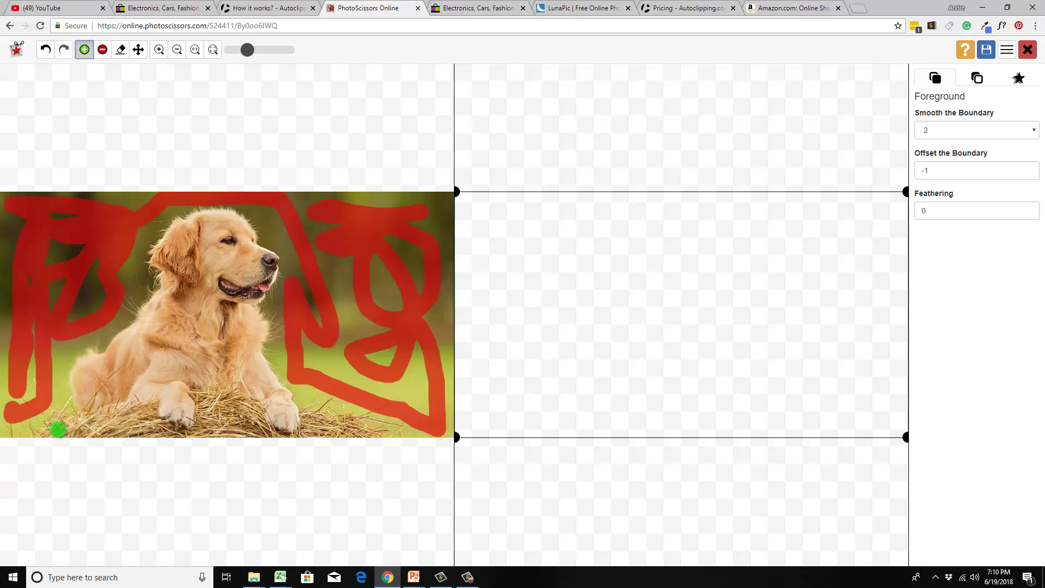
mouse_move(42, 432)
mouse_down()
mouse_move(352, 429)
mouse_move(188, 407)
mouse_move(137, 411)
mouse_move(205, 410)
mouse_move(221, 421)
mouse_move(276, 388)
mouse_move(254, 398)
mouse_move(145, 388)
mouse_move(111, 404)
mouse_move(115, 363)
mouse_move(87, 369)
mouse_move(117, 383)
mouse_move(127, 355)
mouse_move(169, 312)
mouse_move(181, 246)
mouse_move(218, 230)
mouse_move(263, 262)
mouse_move(254, 278)
mouse_move(233, 280)
mouse_move(238, 289)
mouse_move(248, 287)
mouse_move(209, 268)
mouse_move(184, 349)
mouse_move(164, 370)
mouse_move(230, 349)
mouse_move(209, 295)
mouse_move(237, 336)
mouse_move(251, 326)
mouse_move(250, 363)
mouse_move(219, 354)
mouse_move(213, 386)
mouse_up()
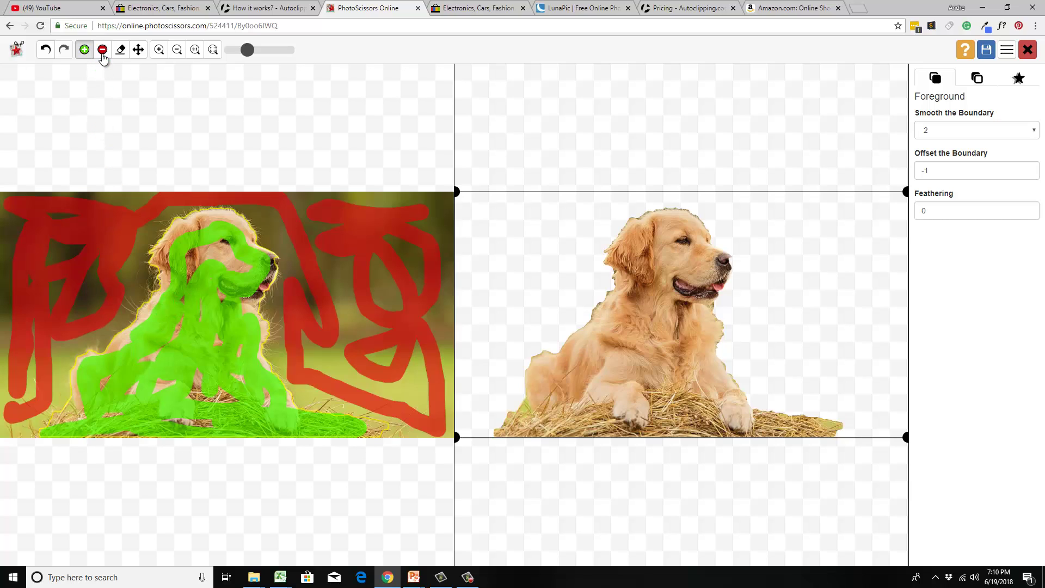
- Reduce the marker size and mark the leftover background behind the dog's rear and around the nearby end of the hay
click(102, 53)
drag(246, 50, 238, 50)
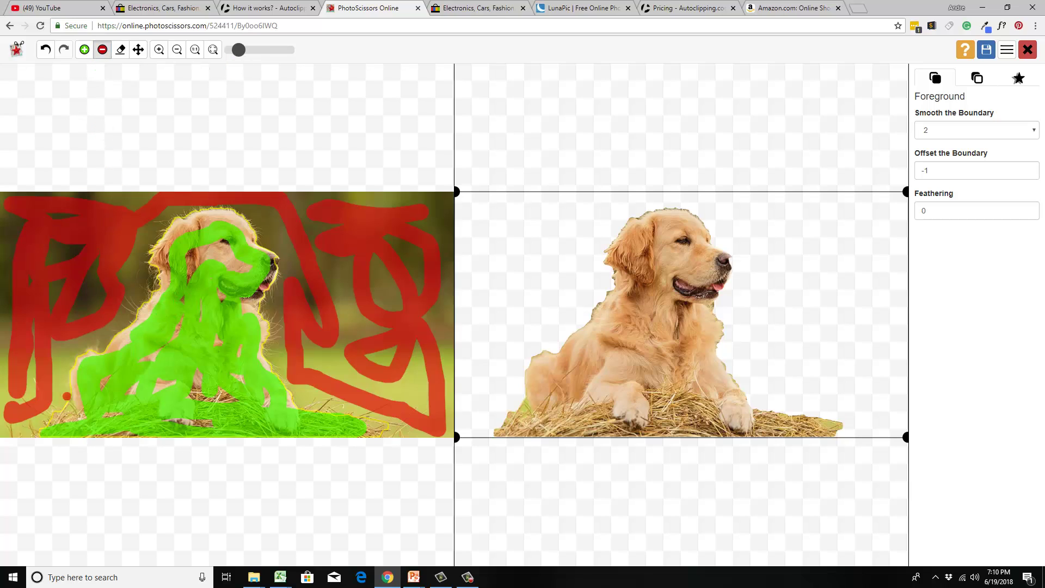
mouse_move(67, 396)
mouse_down()
mouse_move(69, 406)
mouse_move(54, 390)
mouse_move(59, 345)
mouse_up()
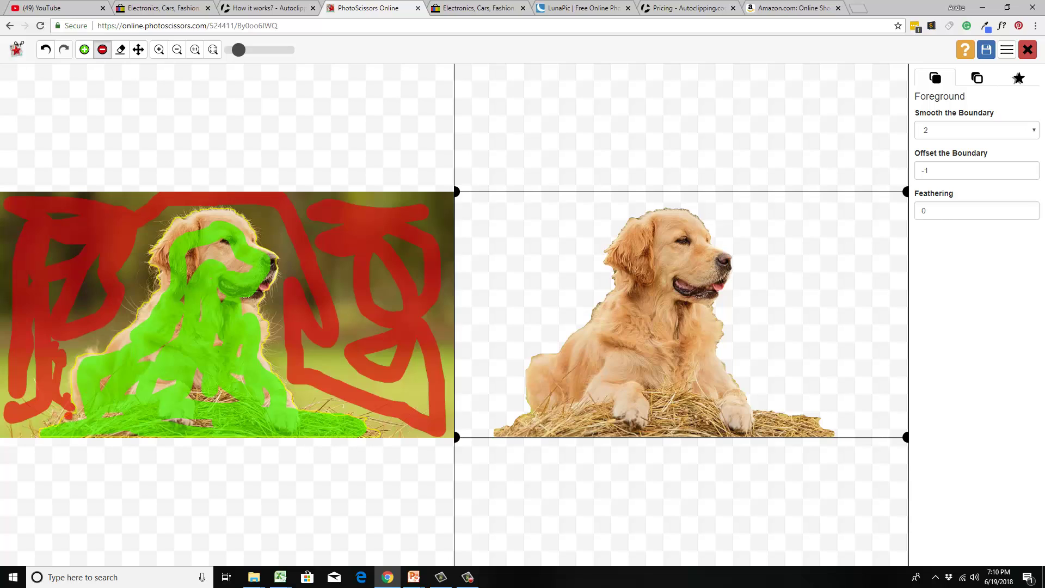
mouse_move(55, 414)
mouse_down()
mouse_move(17, 430)
mouse_move(28, 423)
mouse_up()
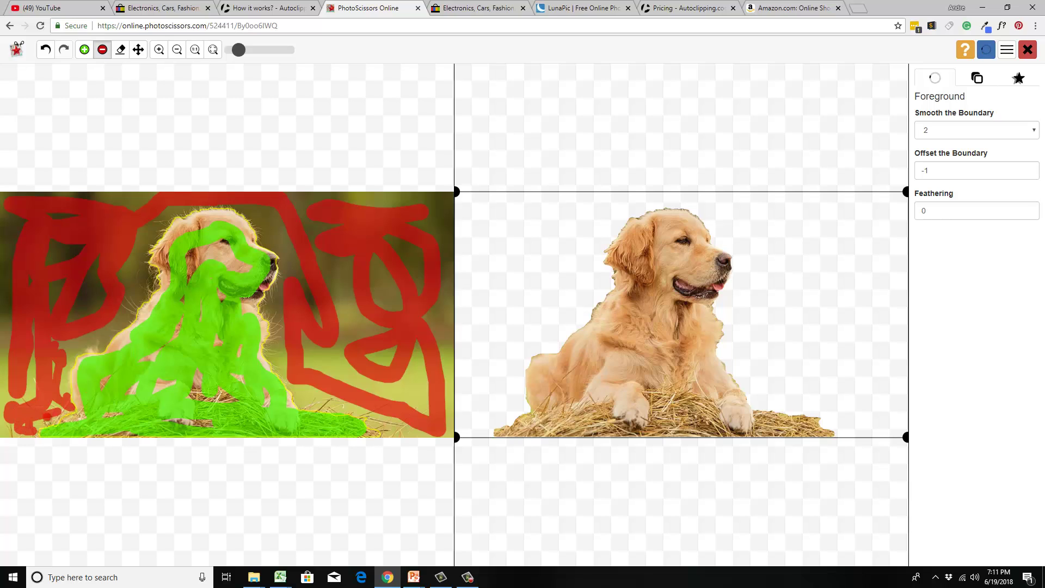
scroll(269, 377, up, 1)
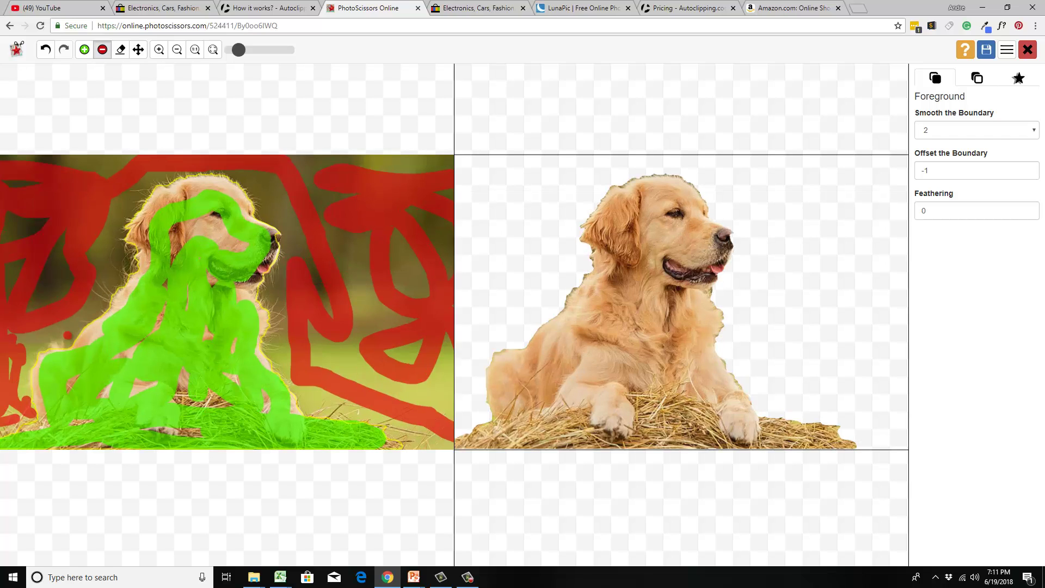
drag(36, 353, 51, 344)
- Mark the dog's nose as foreground and small spots beside its chest and foreleg as background
click(85, 50)
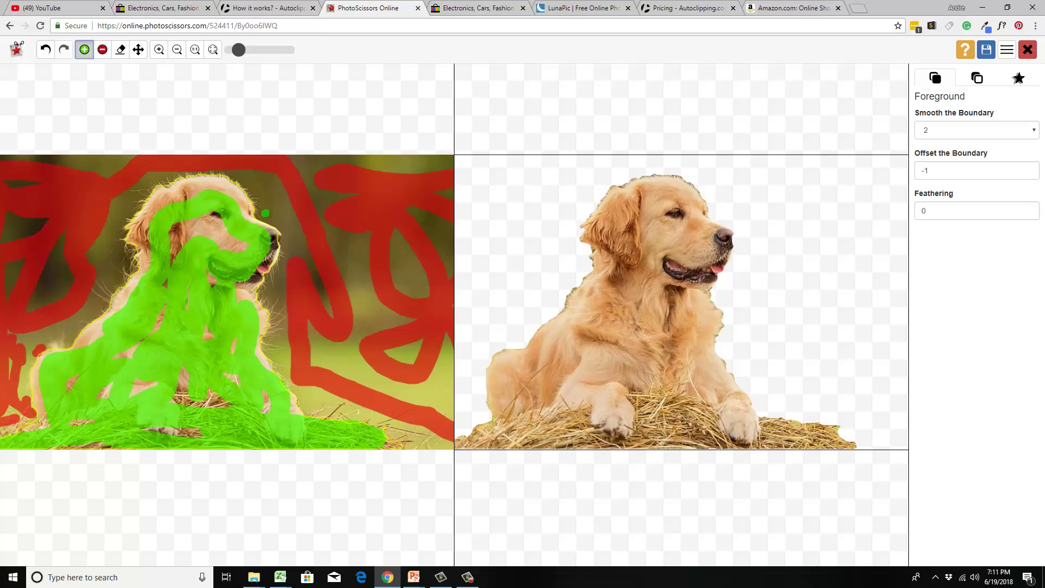
click(277, 238)
click(274, 240)
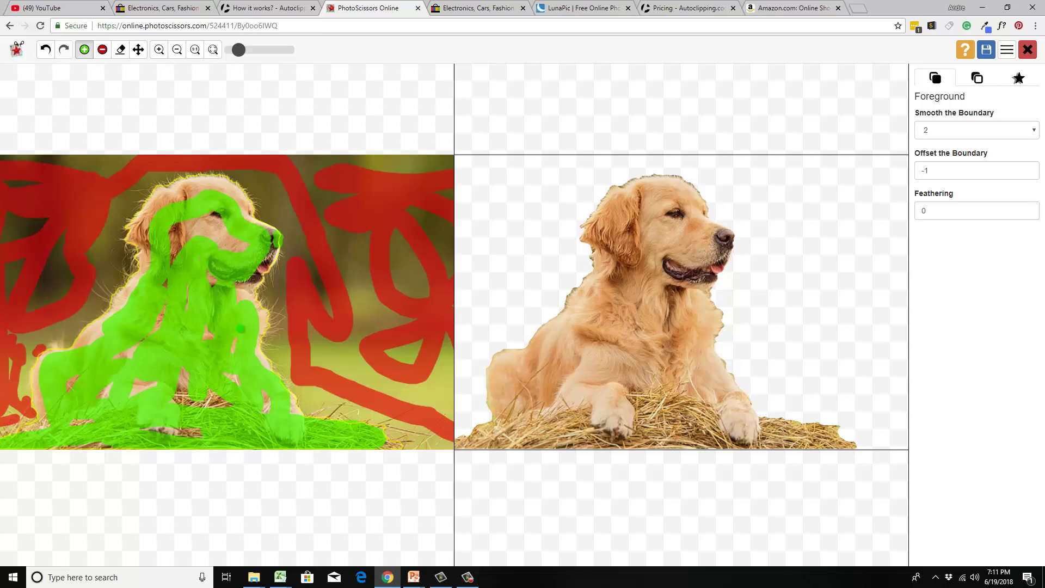
click(103, 50)
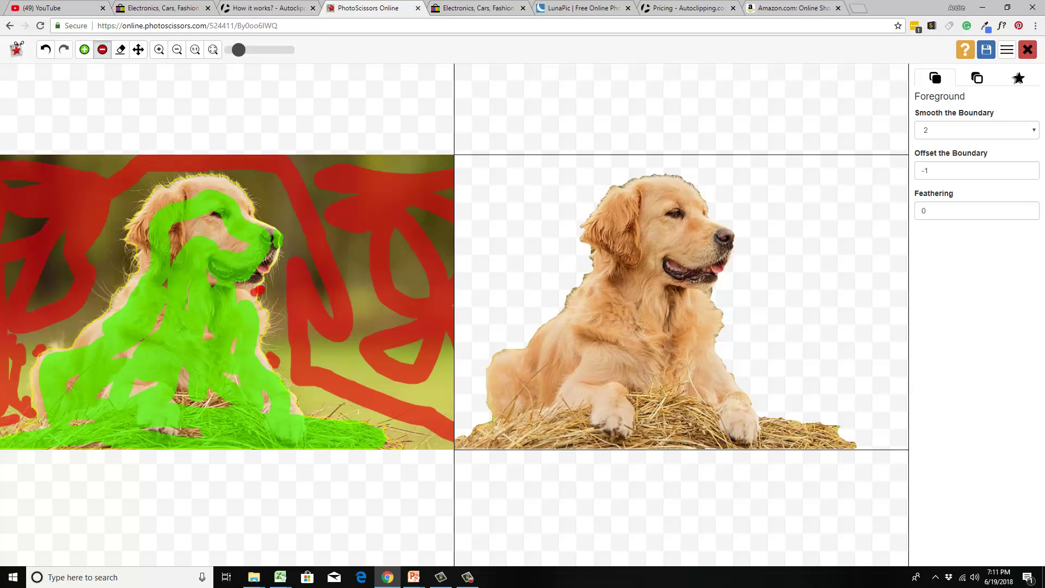
click(257, 290)
click(101, 54)
- Extend the foreground marking toward the right end of the hay and mark the excess grass there as background
mouse_move(381, 440)
mouse_down()
mouse_move(414, 447)
mouse_move(390, 440)
mouse_move(405, 442)
mouse_up()
click(84, 49)
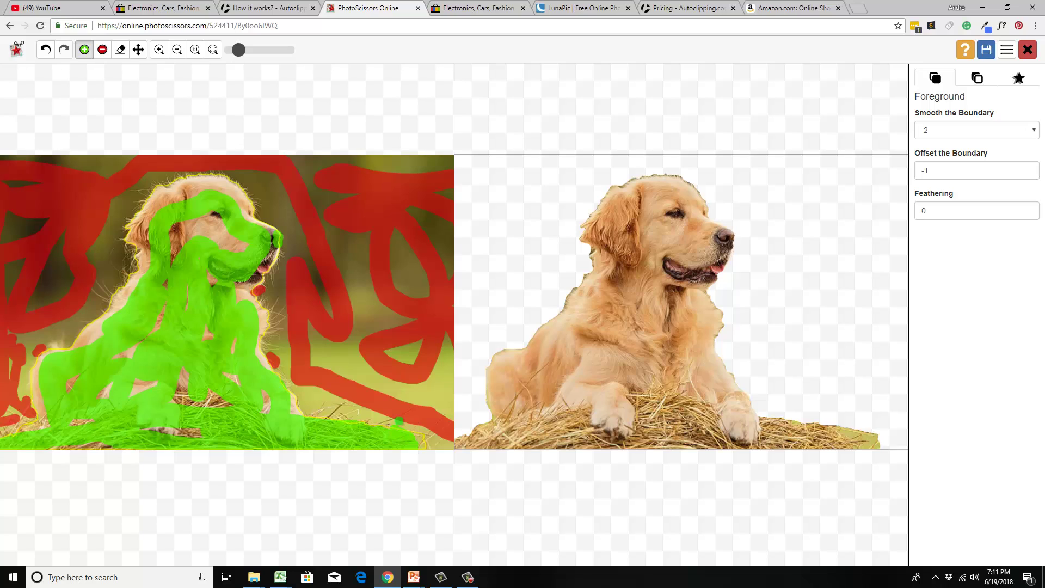
click(103, 50)
mouse_move(381, 428)
mouse_down()
mouse_move(421, 442)
mouse_move(381, 428)
mouse_move(431, 450)
mouse_move(409, 441)
mouse_up()
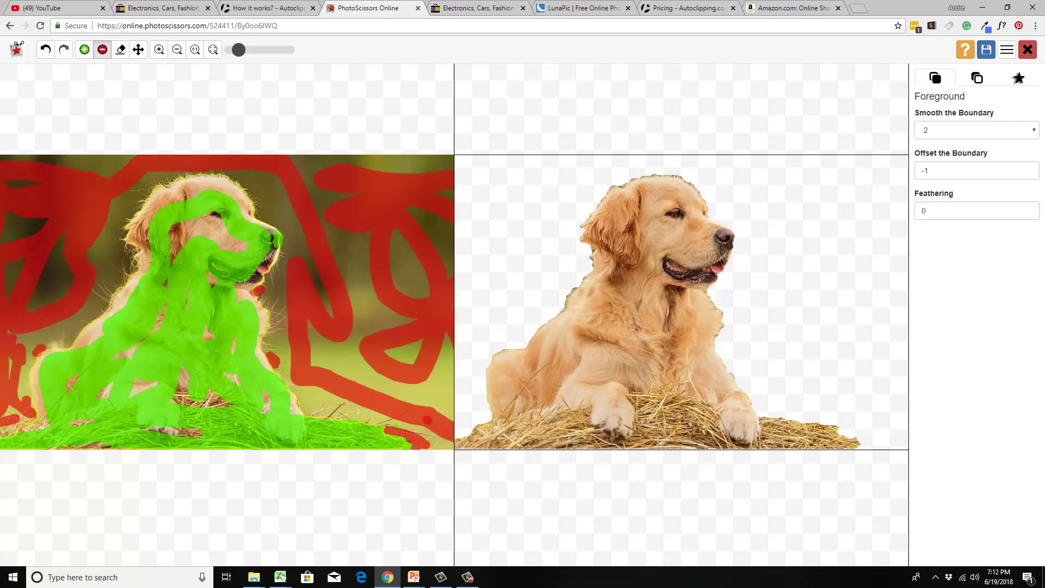
- Try stronger boundary smoothing values for the foreground and set it to 8
click(985, 131)
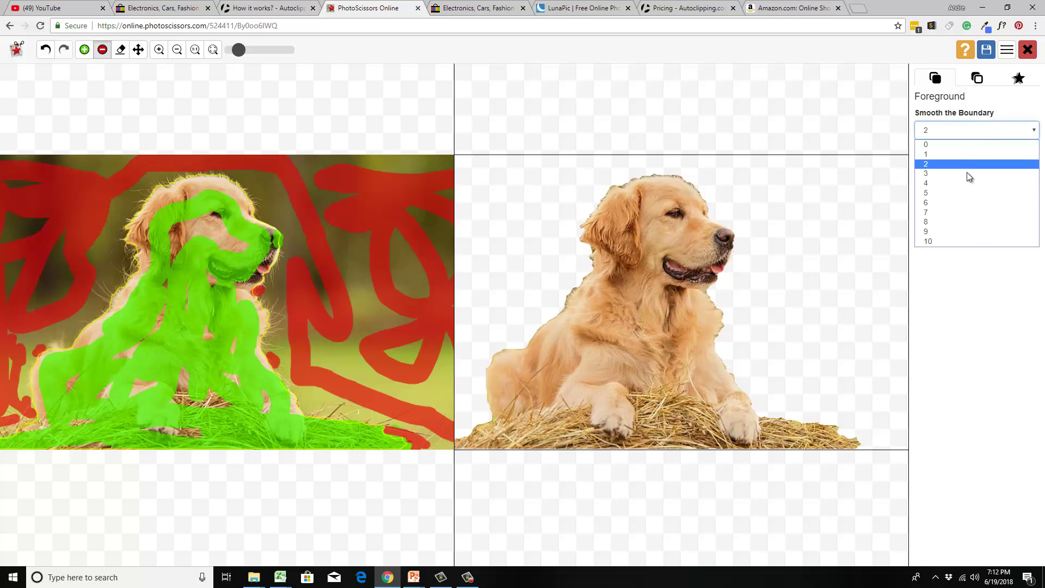
click(963, 212)
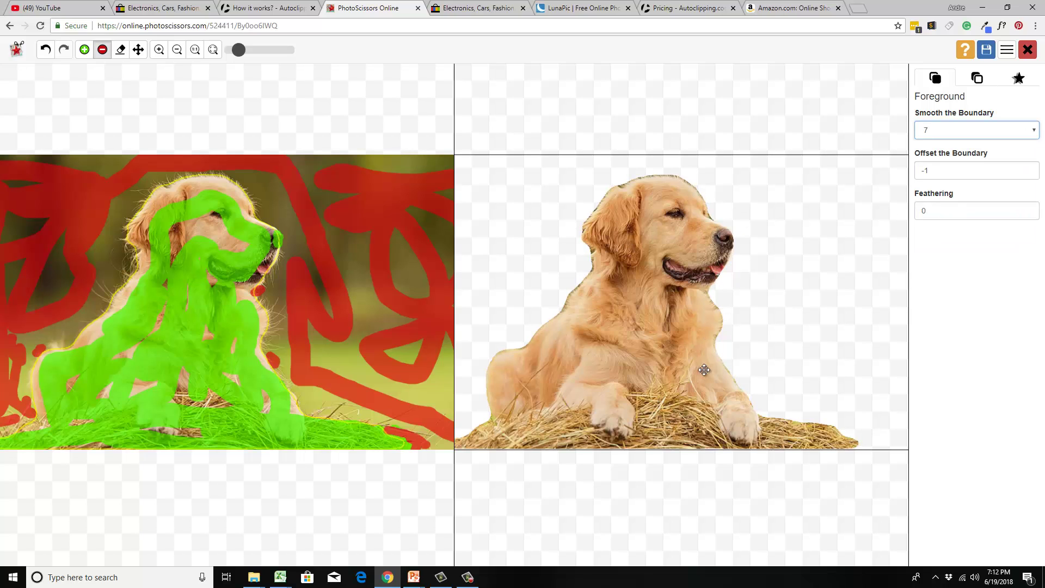
click(954, 130)
click(953, 238)
click(939, 132)
click(942, 223)
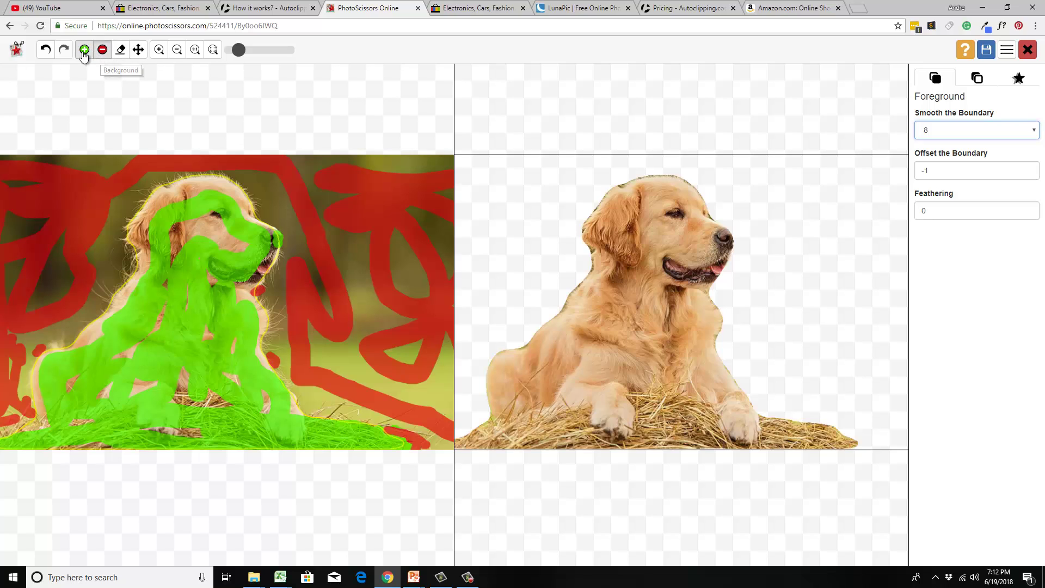
- Set the foreground boundary smoothing of the dog cutout to 9
click(84, 50)
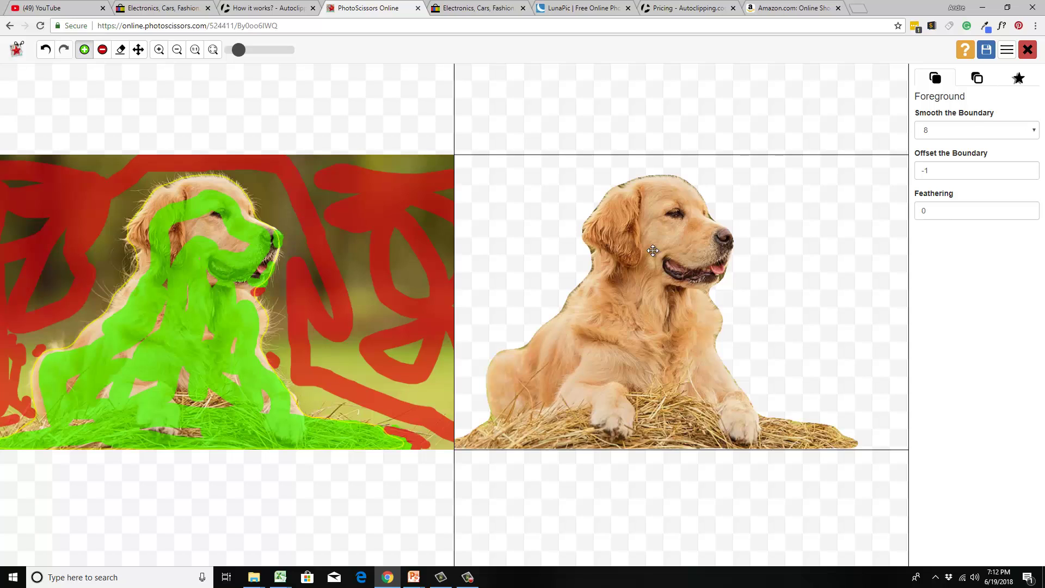
click(968, 125)
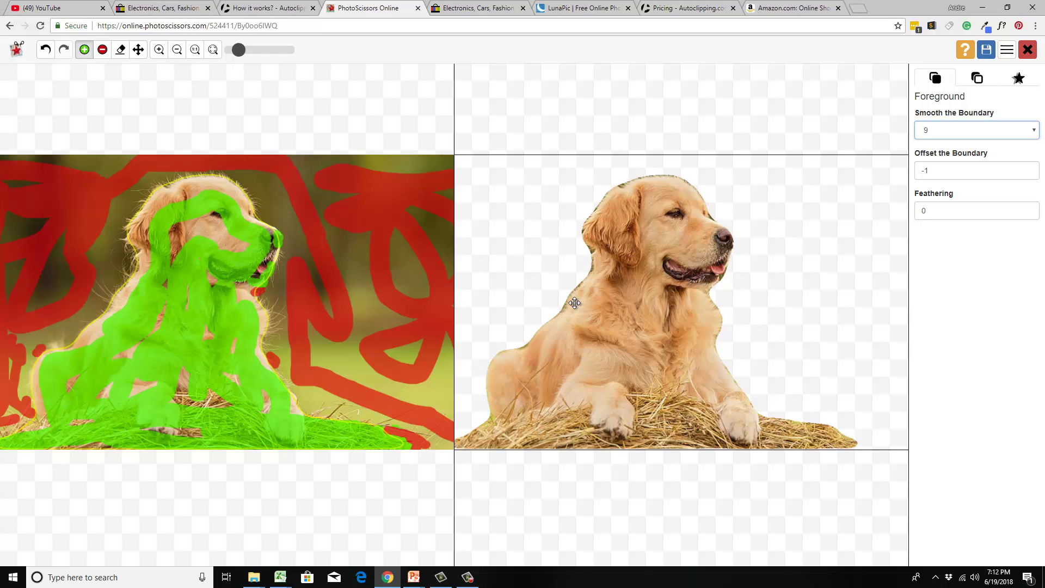
- Leave the dog image, upload 800px-Closeup_kodiak_bear_hamburg.JPG from the computer and dismiss the instructions
click(16, 50)
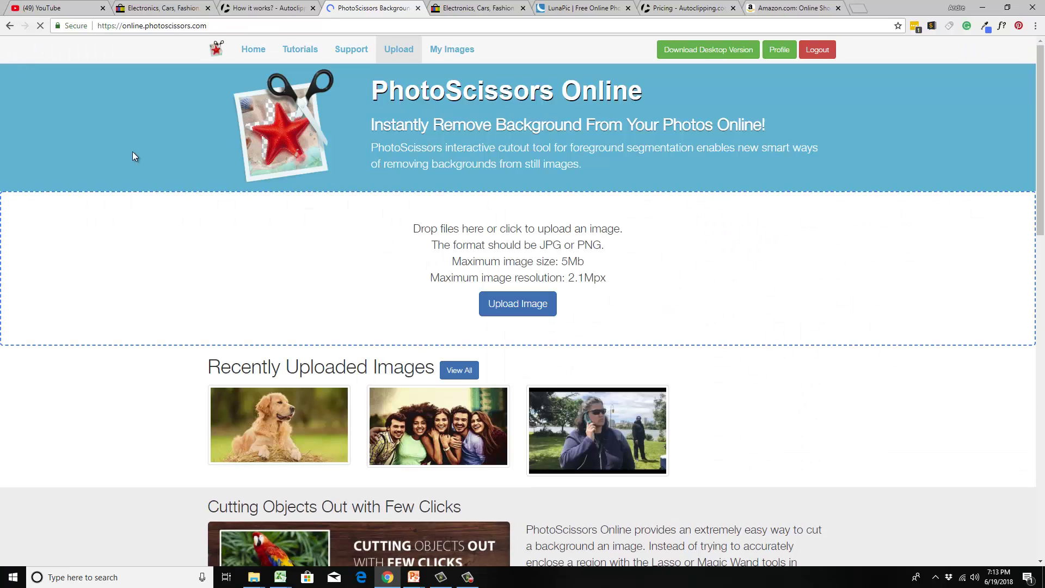
click(518, 318)
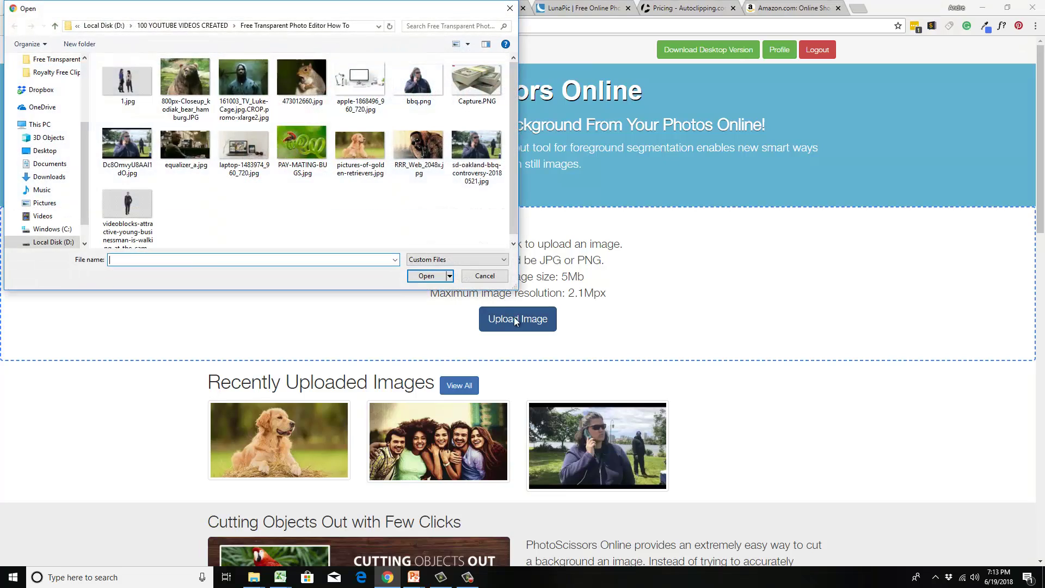
click(180, 76)
click(427, 275)
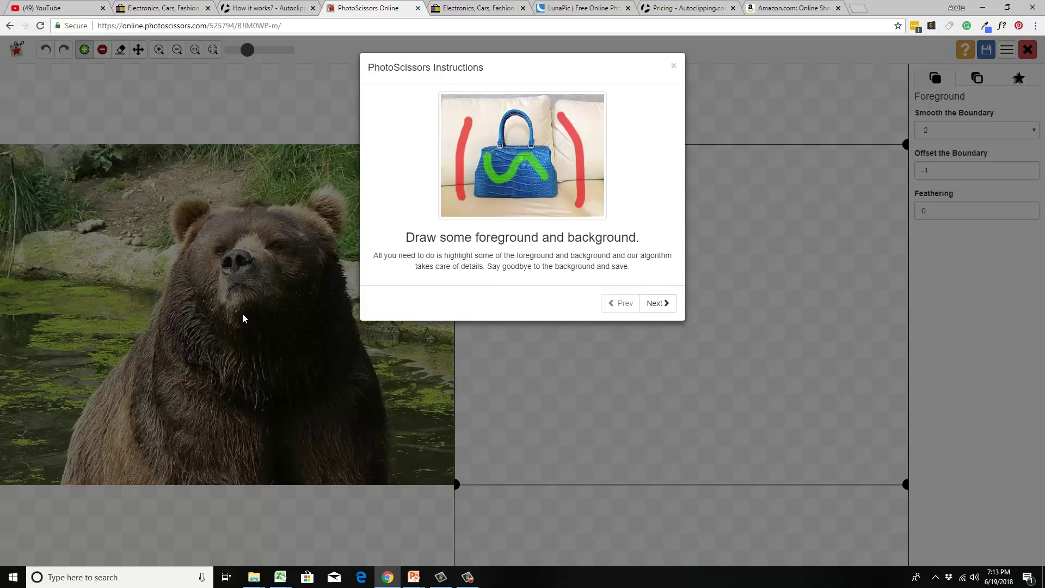
click(243, 316)
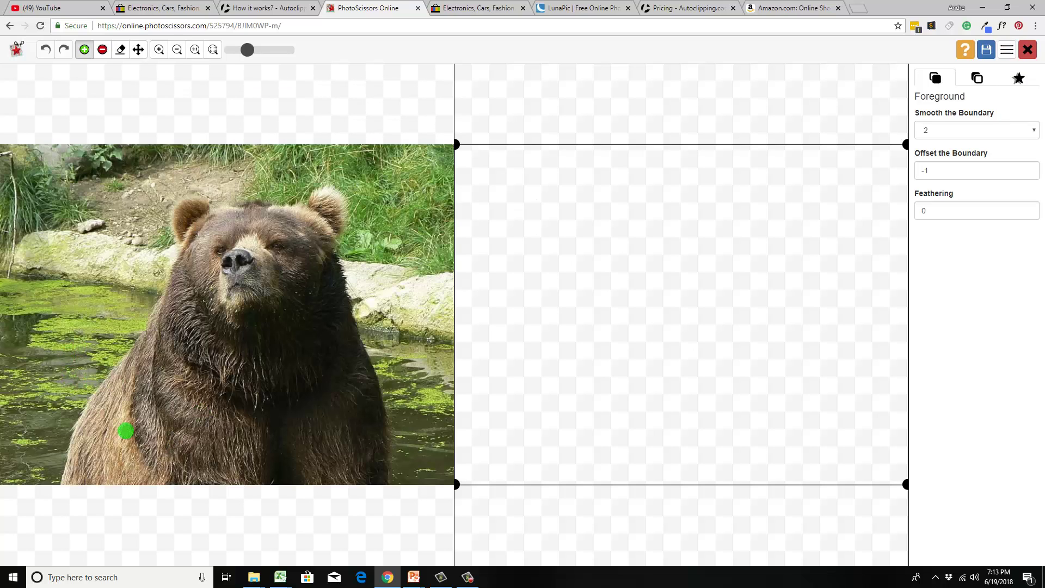
- Mark the grass, rocks and water around the bear as background and its head and body as foreground
key(b)
mouse_move(11, 157)
mouse_down()
mouse_move(117, 184)
mouse_move(52, 304)
mouse_move(18, 419)
mouse_move(27, 341)
mouse_move(47, 404)
mouse_move(47, 467)
mouse_move(21, 478)
mouse_move(154, 234)
mouse_move(102, 322)
mouse_move(117, 201)
mouse_move(168, 165)
mouse_move(350, 162)
mouse_move(229, 174)
mouse_move(289, 186)
mouse_move(217, 169)
mouse_move(157, 187)
mouse_move(312, 164)
mouse_move(366, 183)
mouse_move(355, 239)
mouse_move(416, 457)
mouse_move(454, 472)
mouse_move(426, 413)
mouse_move(403, 241)
mouse_move(411, 344)
mouse_move(438, 359)
mouse_move(400, 275)
mouse_move(382, 276)
mouse_move(384, 198)
mouse_move(397, 163)
mouse_move(421, 165)
mouse_move(357, 157)
mouse_move(431, 147)
mouse_move(433, 263)
mouse_move(382, 186)
mouse_move(167, 137)
mouse_move(81, 203)
mouse_move(74, 245)
mouse_up()
key(f)
mouse_move(79, 482)
mouse_down()
mouse_move(203, 210)
mouse_move(308, 215)
mouse_move(332, 204)
mouse_move(254, 264)
mouse_move(92, 479)
mouse_move(354, 479)
mouse_move(373, 460)
mouse_move(332, 275)
mouse_move(212, 433)
mouse_move(305, 330)
mouse_move(321, 382)
mouse_up()
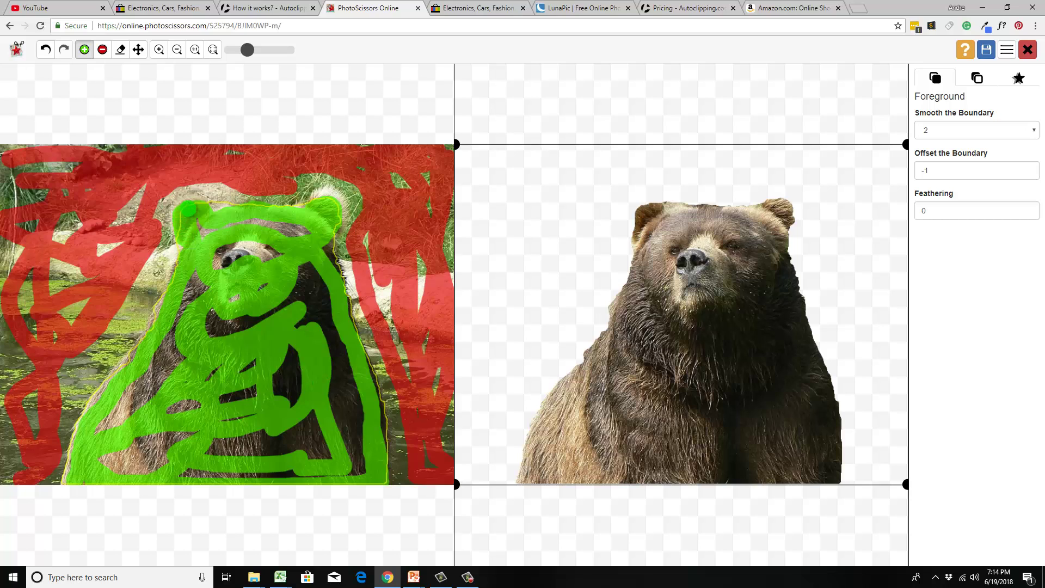
- Extend the foreground marking over the ear on the image's left and down both outer edges of the bear's body
mouse_move(202, 207)
mouse_down()
mouse_move(224, 218)
mouse_move(182, 210)
mouse_move(191, 203)
mouse_up()
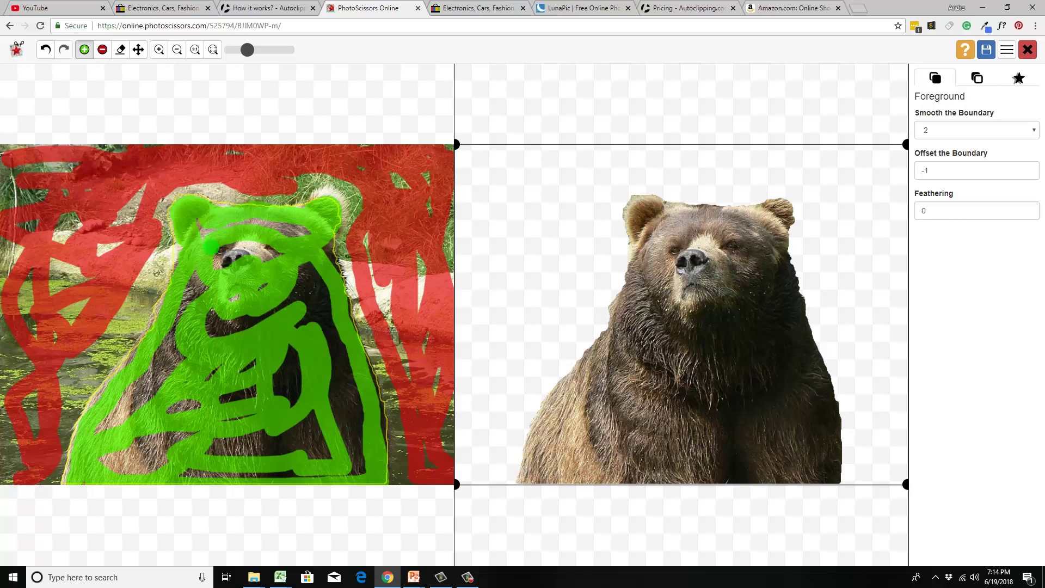
mouse_move(211, 247)
mouse_down()
mouse_move(205, 302)
mouse_move(175, 290)
mouse_move(91, 409)
mouse_move(73, 465)
mouse_move(122, 493)
mouse_up()
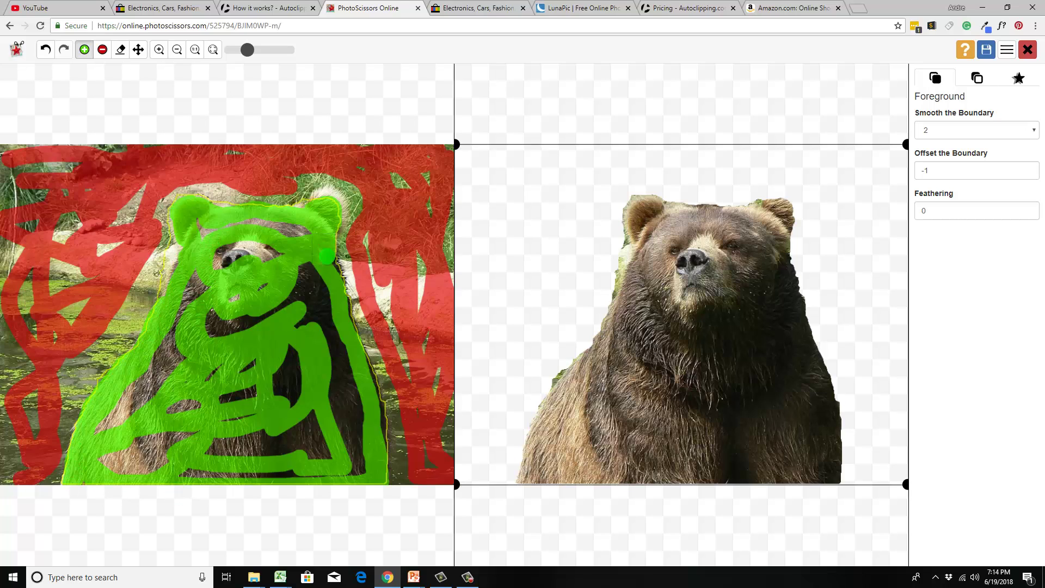
mouse_move(327, 255)
mouse_down()
mouse_move(365, 372)
mouse_move(367, 361)
mouse_move(384, 482)
mouse_up()
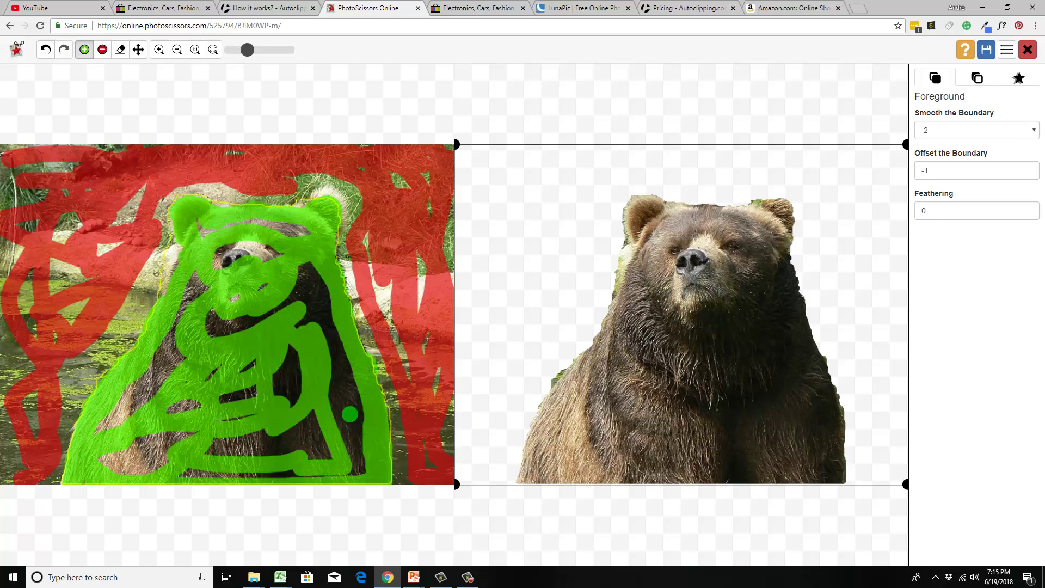
- Reduce the marker size and mark the leftover background along the bear's left outline and between its ears
scroll(231, 337, up, 1)
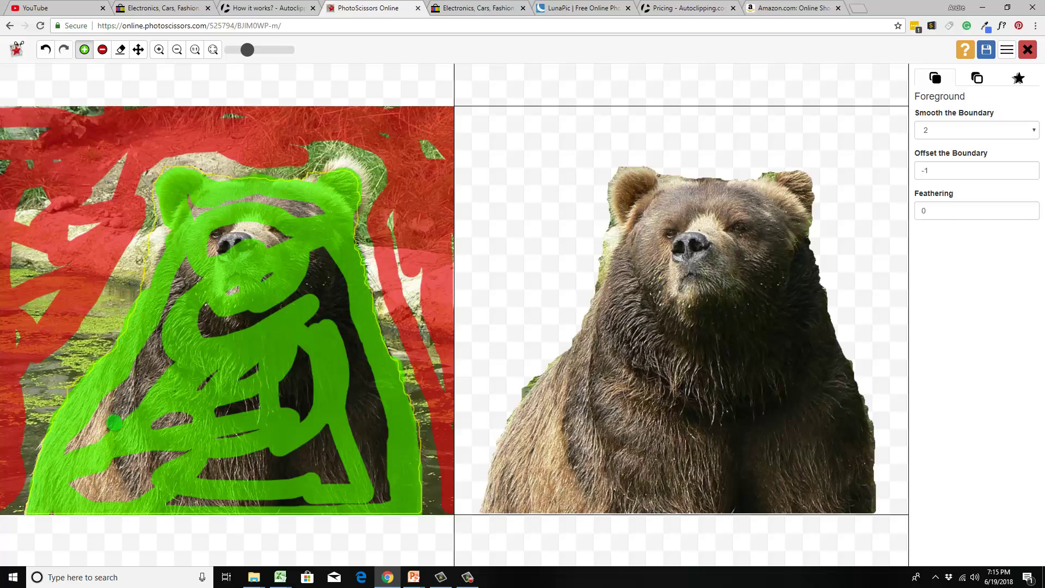
click(102, 50)
drag(244, 50, 239, 50)
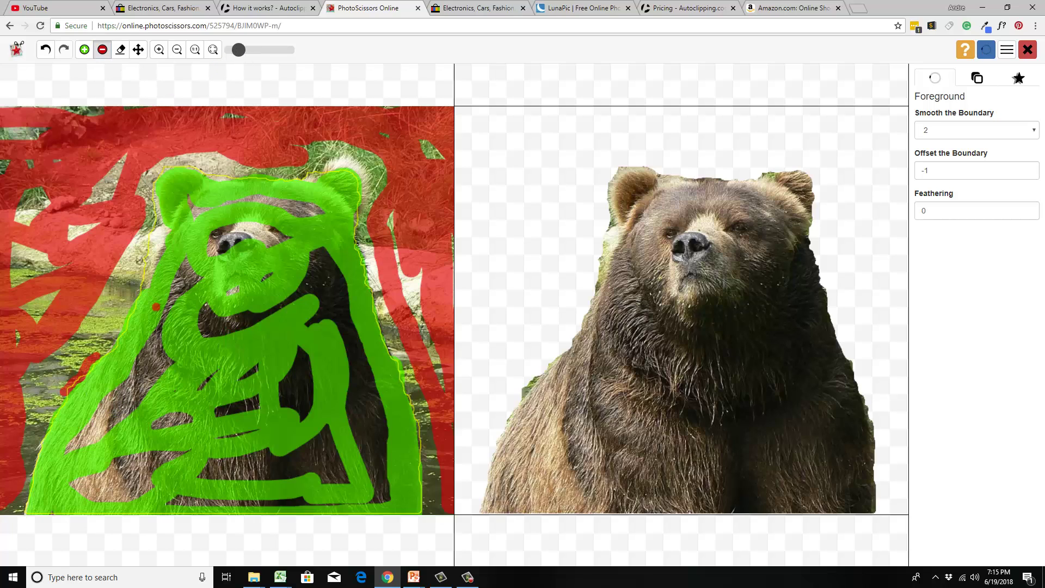
mouse_move(93, 359)
mouse_down()
mouse_move(76, 388)
mouse_move(98, 368)
mouse_up()
mouse_move(145, 274)
mouse_down()
mouse_move(157, 240)
mouse_move(143, 188)
mouse_move(163, 163)
mouse_move(224, 174)
mouse_move(289, 168)
mouse_up()
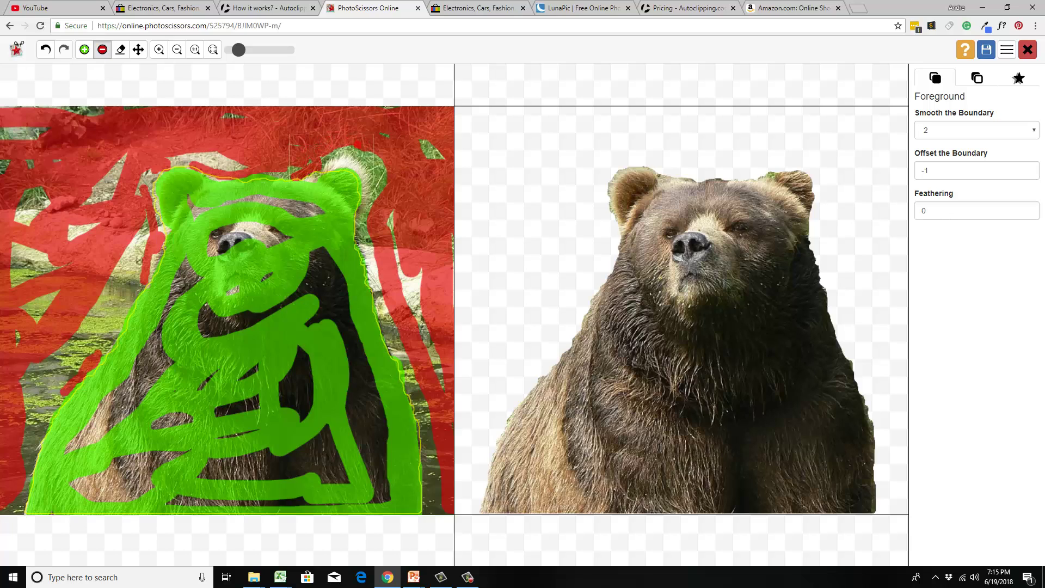
- Mark the bear's other ear and the unmarked fur on its chest and flank as foreground
click(84, 51)
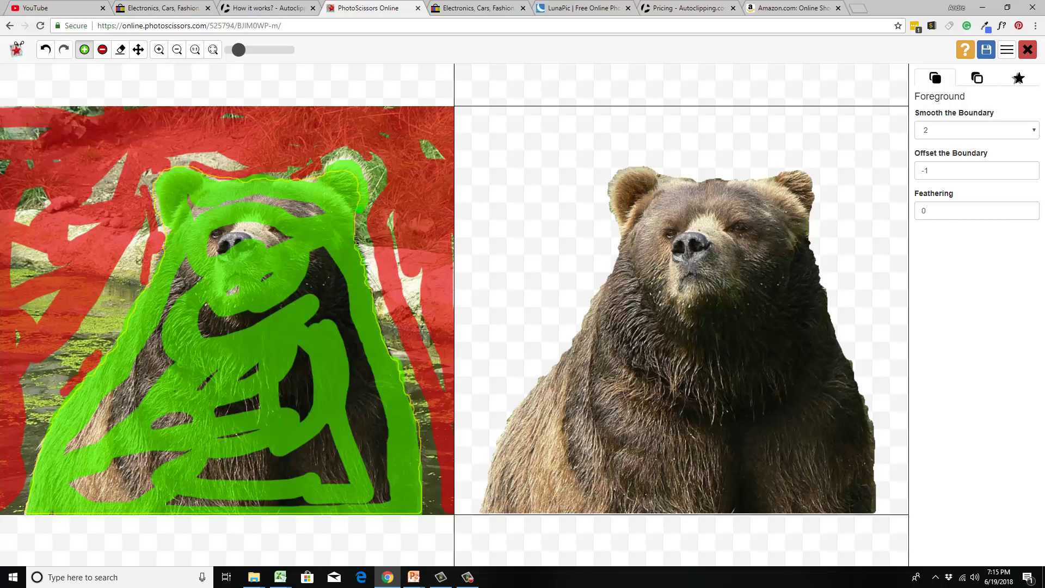
mouse_move(335, 234)
mouse_down()
mouse_move(338, 359)
mouse_move(195, 474)
mouse_move(126, 475)
mouse_move(104, 490)
mouse_move(124, 470)
mouse_move(85, 491)
mouse_up()
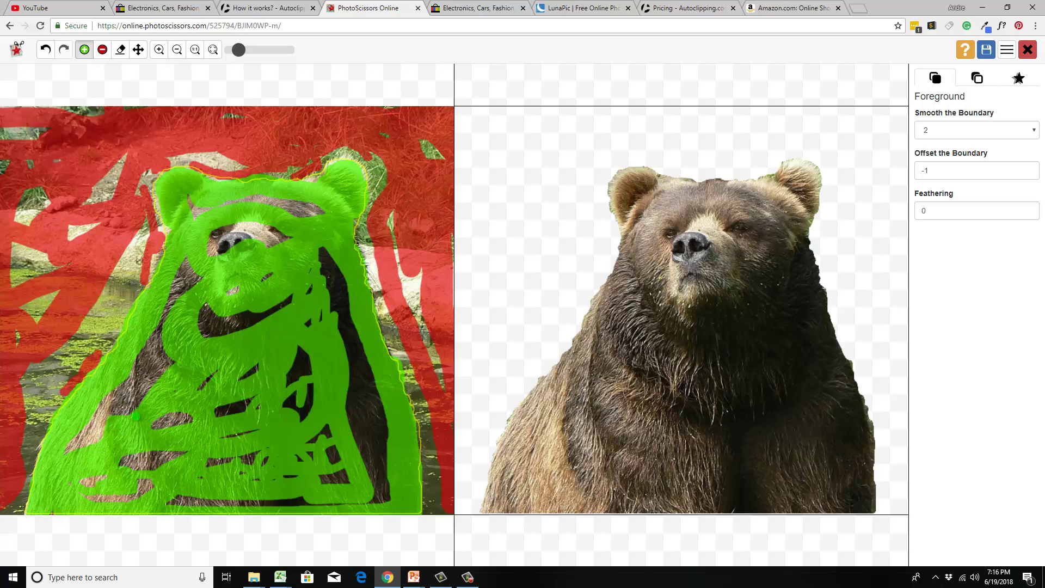
drag(121, 406, 64, 453)
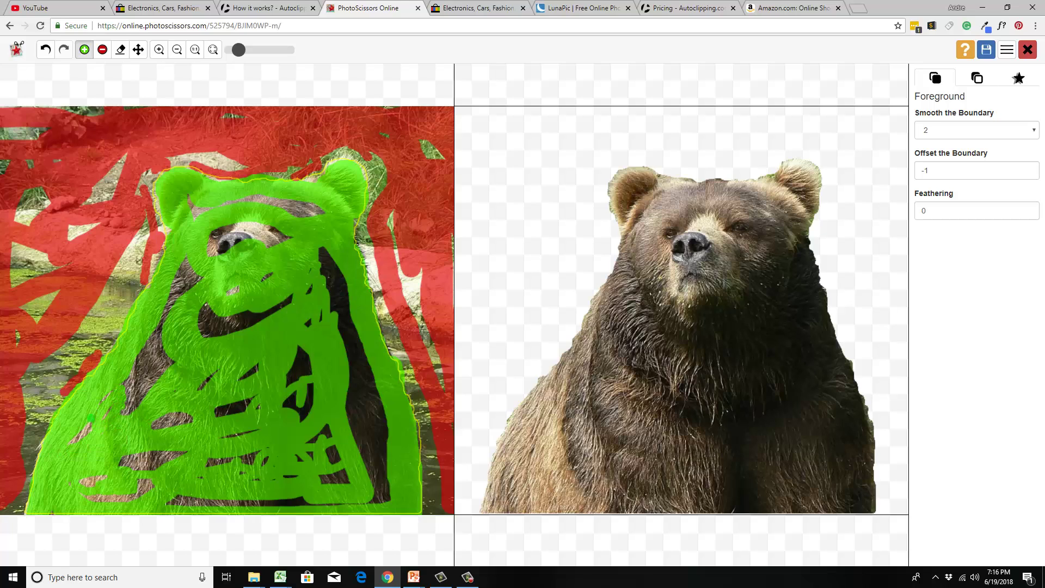
mouse_move(91, 419)
mouse_down()
mouse_move(131, 421)
mouse_move(154, 366)
mouse_move(118, 405)
mouse_move(155, 351)
mouse_move(137, 353)
mouse_move(166, 329)
mouse_move(176, 298)
mouse_up()
drag(196, 355, 223, 315)
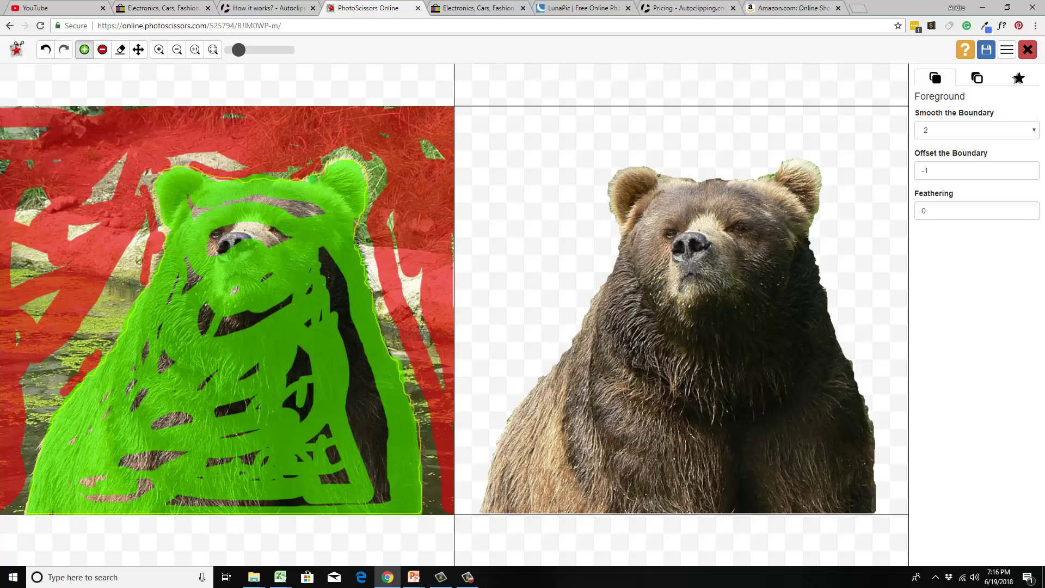
drag(314, 181, 325, 217)
- Set the foreground boundary smoothing to 9 and mark more of the dark fur inside the bear's right side as foreground
click(971, 131)
click(948, 232)
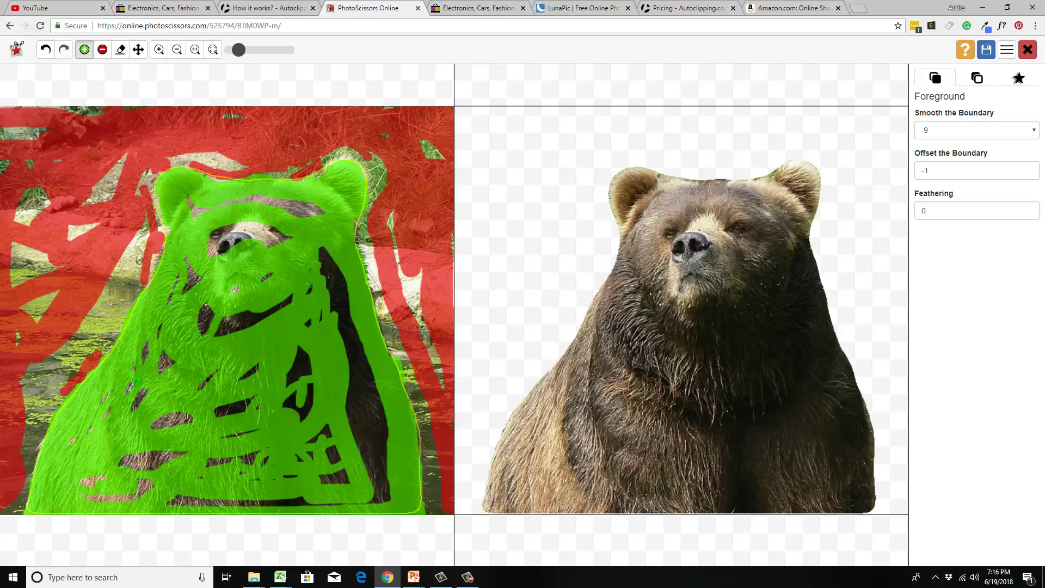
drag(337, 269, 363, 414)
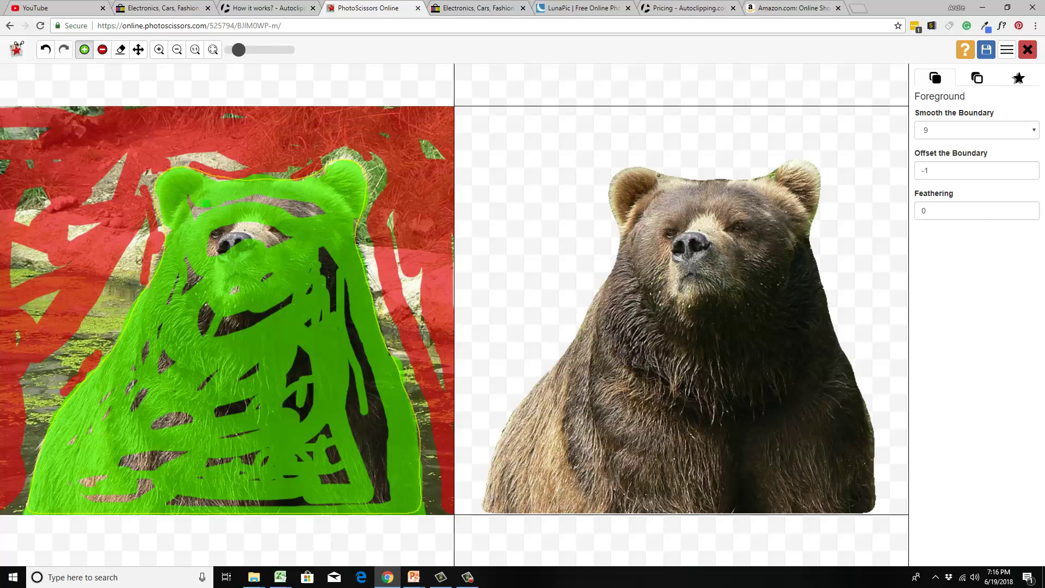
- Return to the PhotoScissors start page and look over the recent uploads, account profile and uploaded images
click(17, 48)
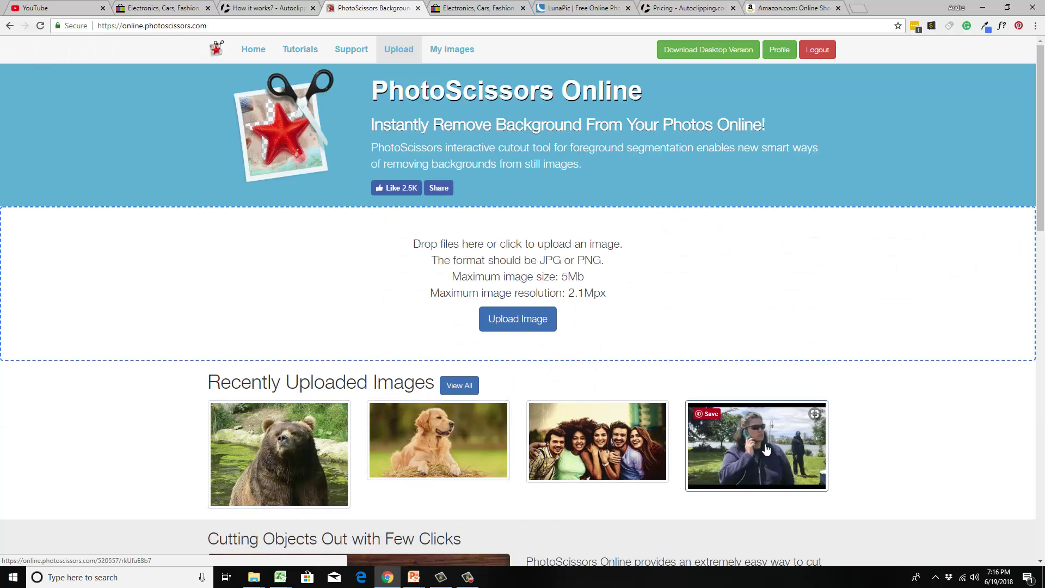
scroll(278, 452, down, 1)
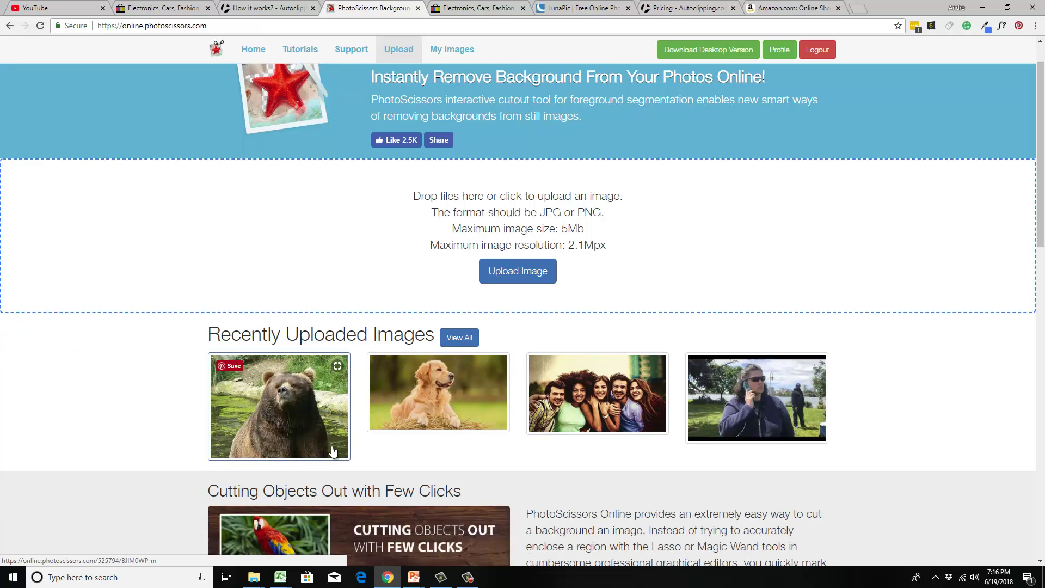
scroll(277, 452, up, 1)
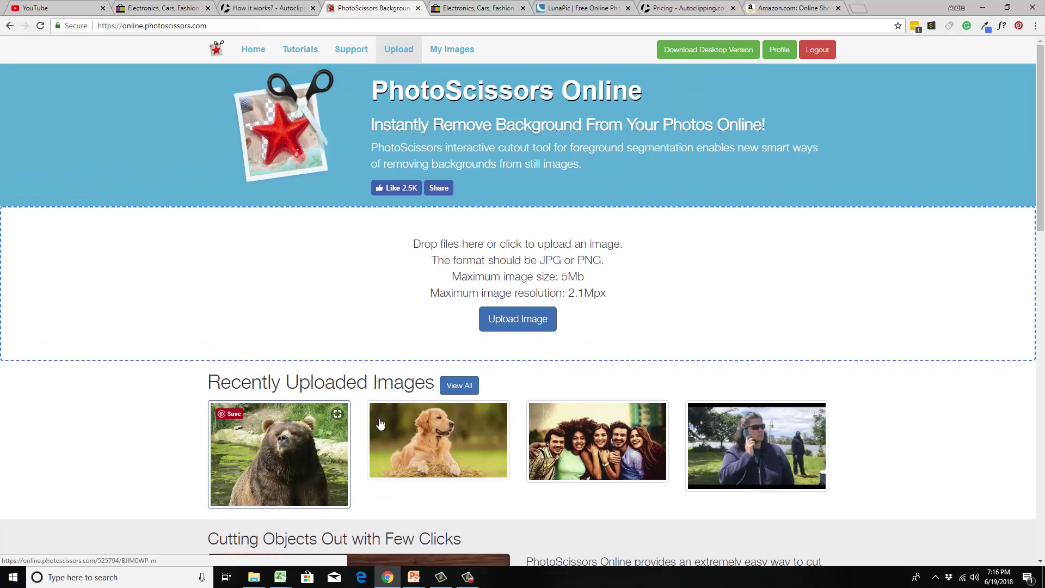
click(768, 49)
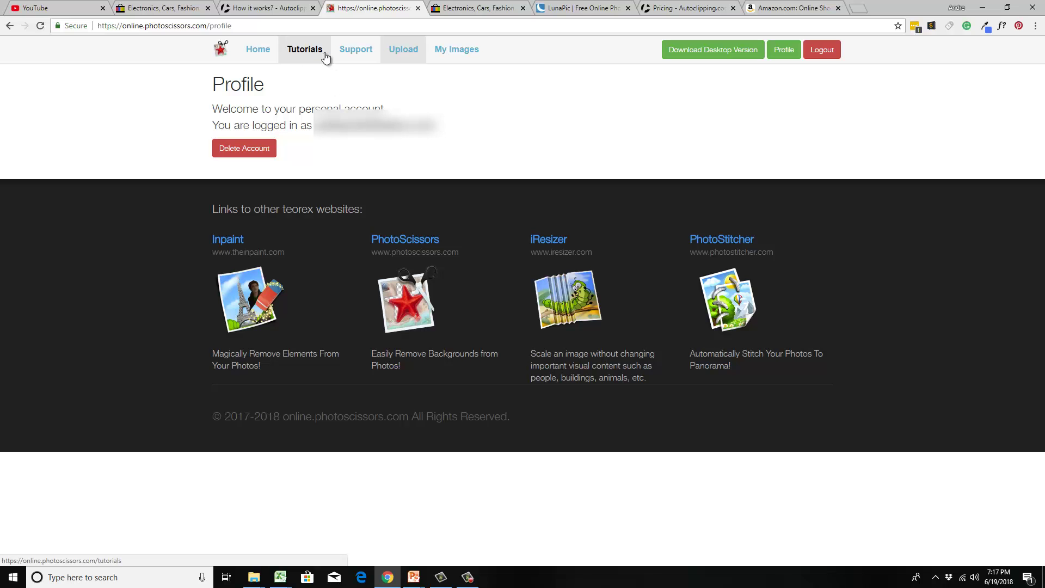
click(460, 56)
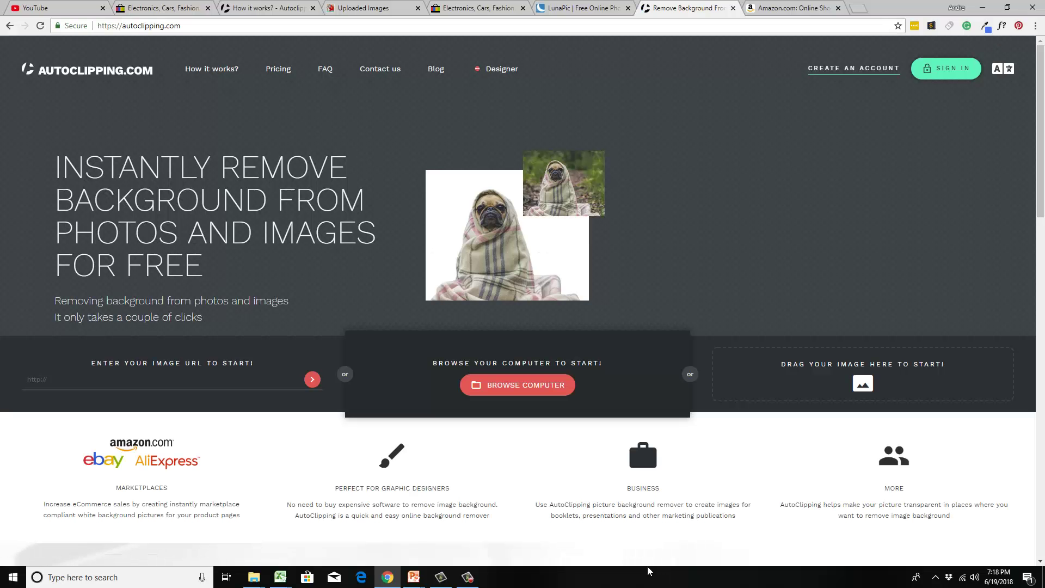
- Upload the bear photo from the computer to AutoClipping and mark the grass, rocks and water around the bear as background
click(531, 389)
double_click(243, 95)
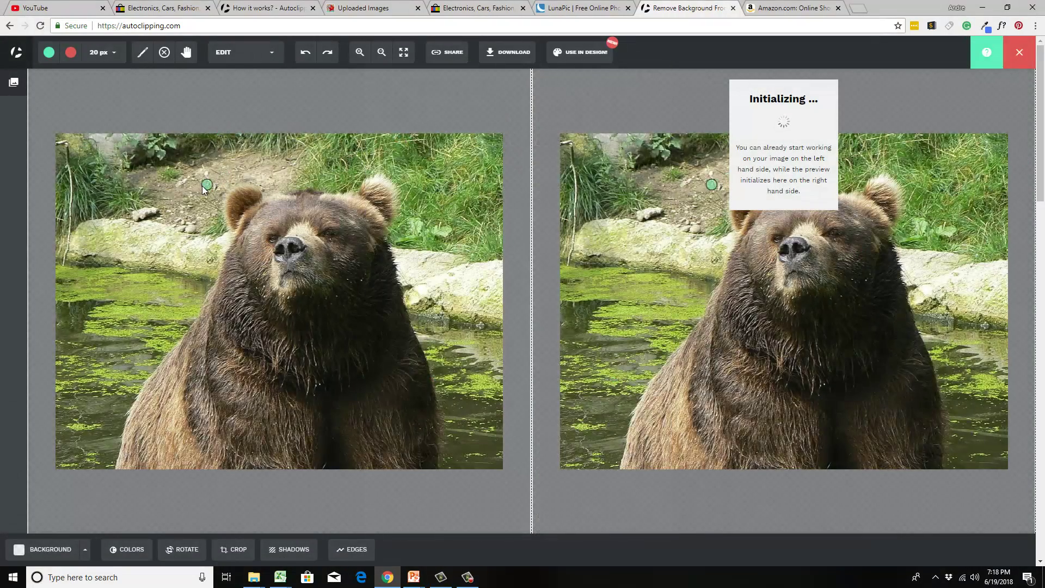
click(69, 54)
mouse_move(128, 224)
mouse_down()
mouse_move(76, 443)
mouse_move(158, 306)
mouse_move(379, 145)
mouse_move(465, 466)
mouse_move(487, 272)
mouse_move(423, 169)
mouse_move(172, 182)
mouse_move(44, 228)
mouse_move(79, 360)
mouse_up()
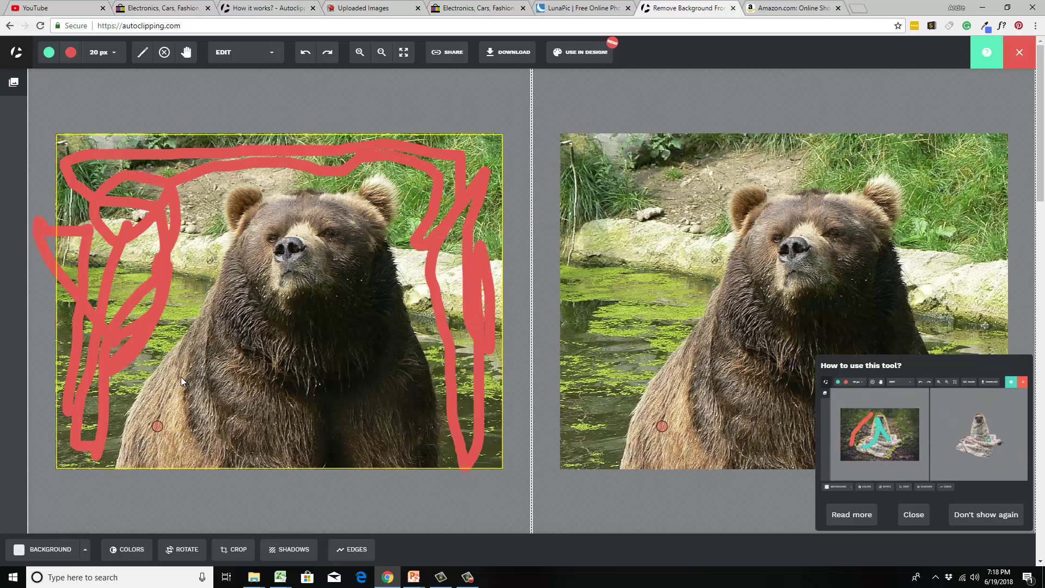
- Mark the bear's ears, head and body as foreground, including its right flank, and close the usage help
click(49, 52)
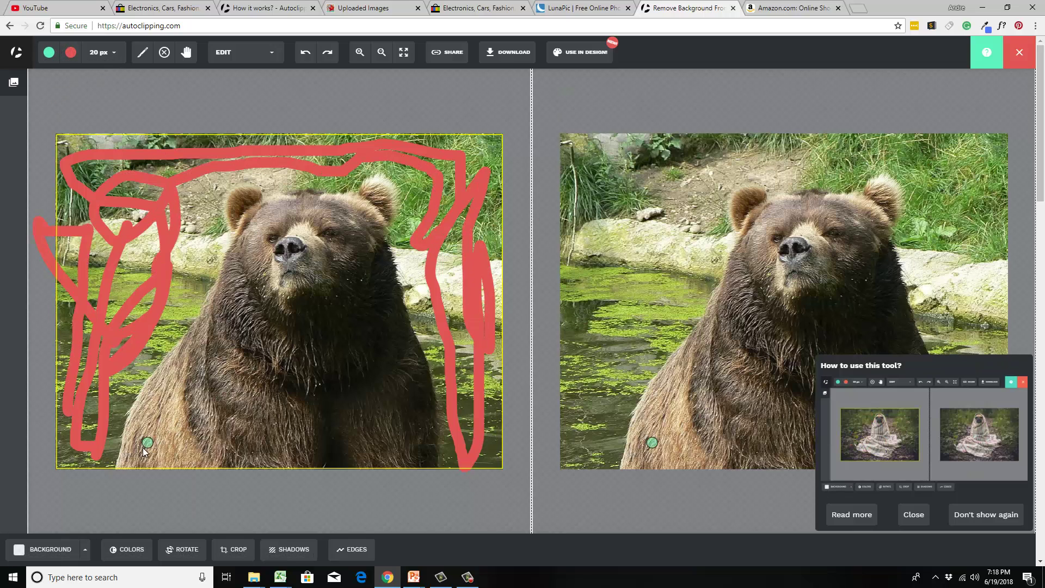
mouse_move(132, 460)
mouse_down()
mouse_move(240, 301)
mouse_move(251, 254)
mouse_move(241, 210)
mouse_move(347, 211)
mouse_move(312, 384)
mouse_move(266, 437)
mouse_move(392, 458)
mouse_move(252, 381)
mouse_move(269, 221)
mouse_move(123, 465)
mouse_move(139, 407)
mouse_move(208, 314)
mouse_move(243, 238)
mouse_move(233, 213)
mouse_move(245, 189)
mouse_move(263, 196)
mouse_move(256, 212)
mouse_move(312, 207)
mouse_move(284, 203)
mouse_move(302, 194)
mouse_move(341, 203)
mouse_move(332, 200)
mouse_move(386, 185)
mouse_move(392, 212)
mouse_move(370, 226)
mouse_move(311, 336)
mouse_move(287, 314)
mouse_move(338, 358)
mouse_up()
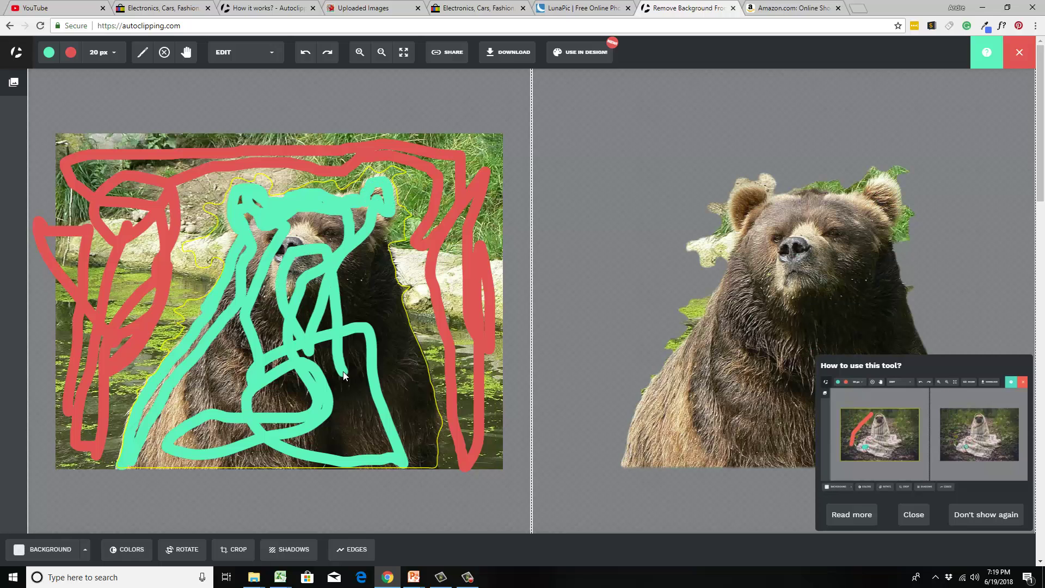
click(915, 516)
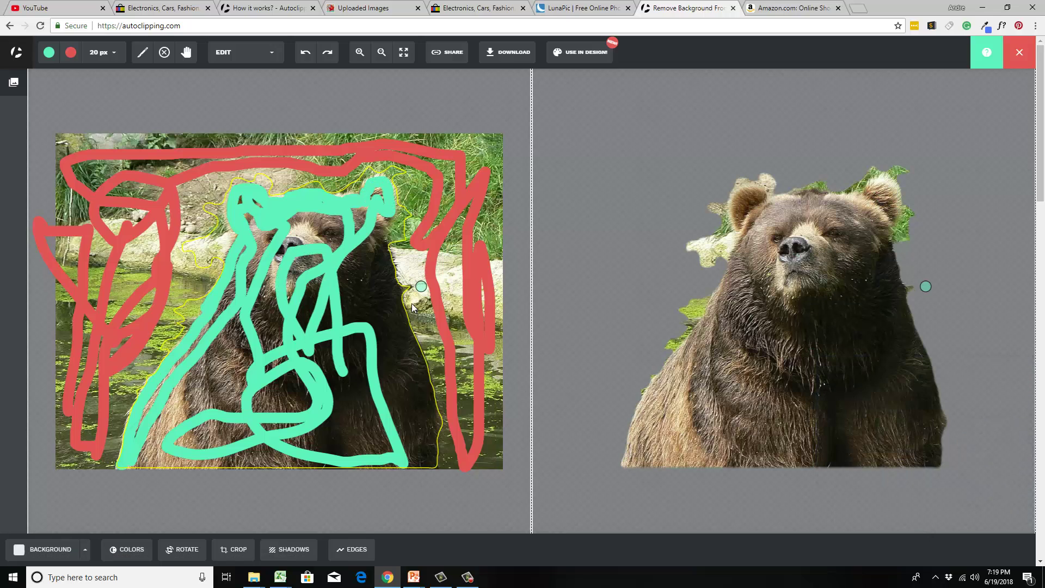
mouse_move(375, 298)
mouse_down()
mouse_move(433, 464)
mouse_move(430, 419)
mouse_move(395, 308)
mouse_up()
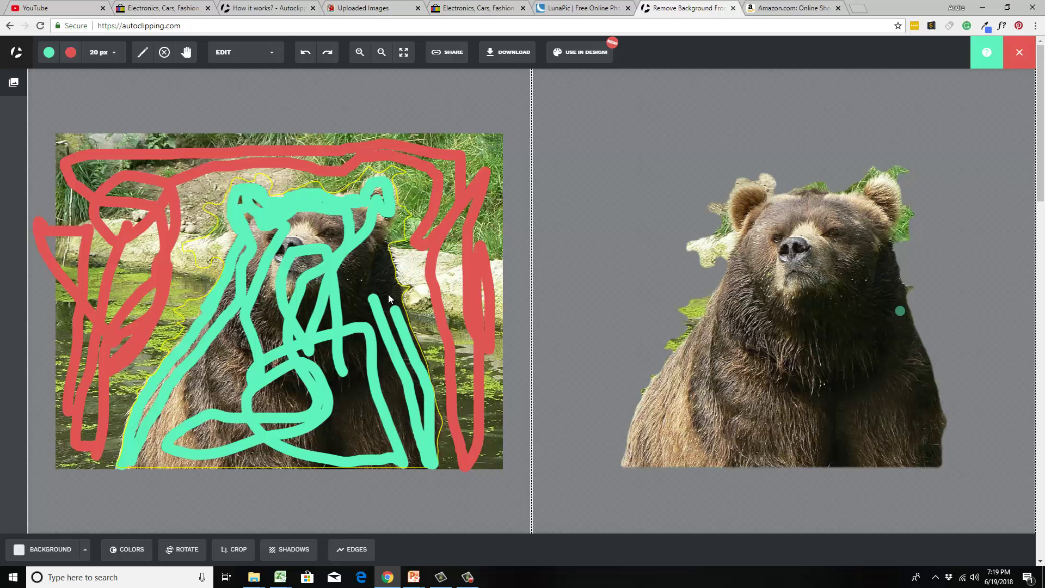
drag(373, 237, 348, 298)
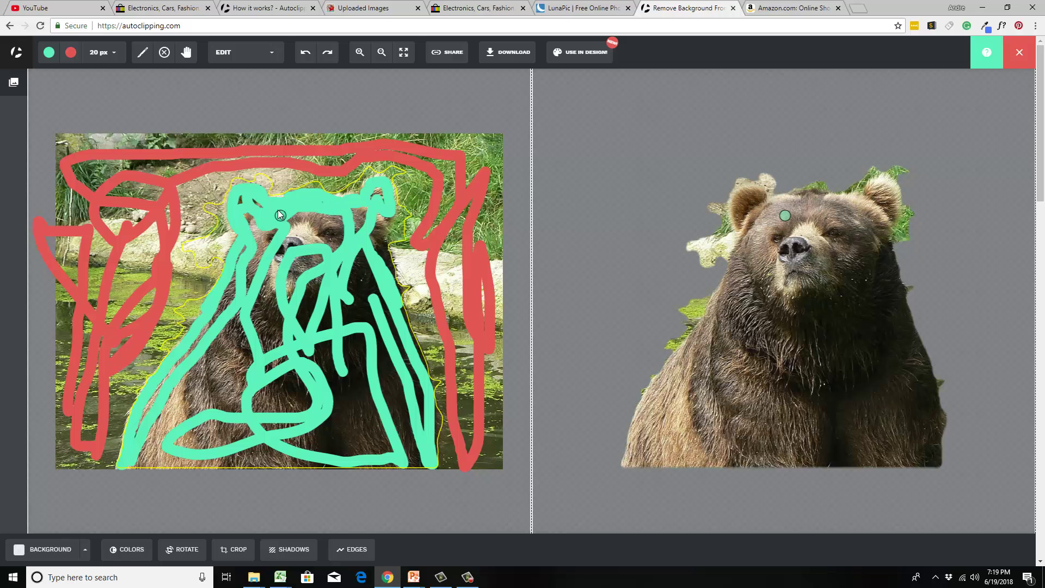
- Mark the leftover rock, water and grass along the bear's left side, above its head and beside its right shoulder as background
scroll(246, 250, up, 1)
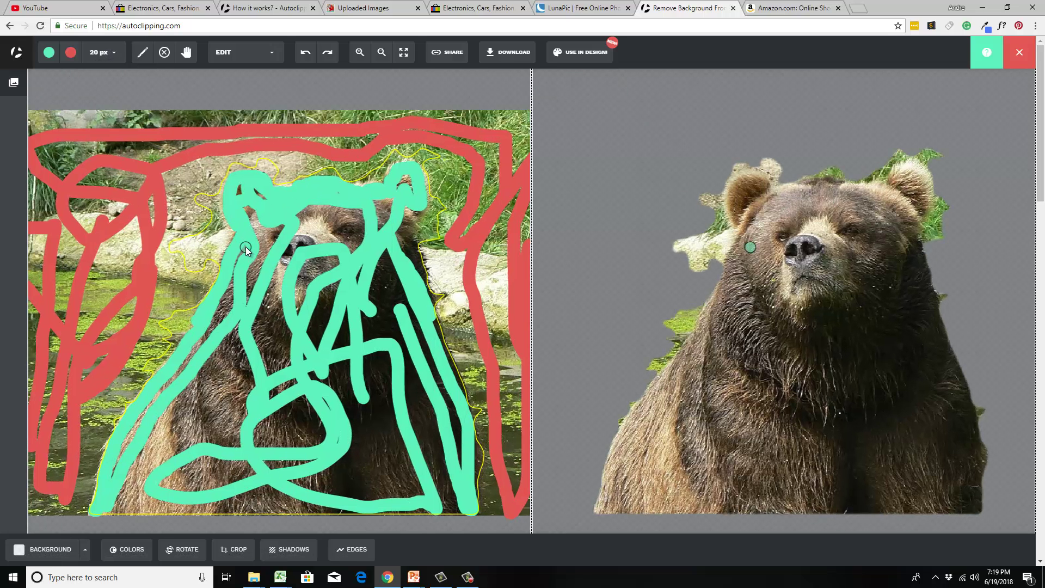
click(70, 52)
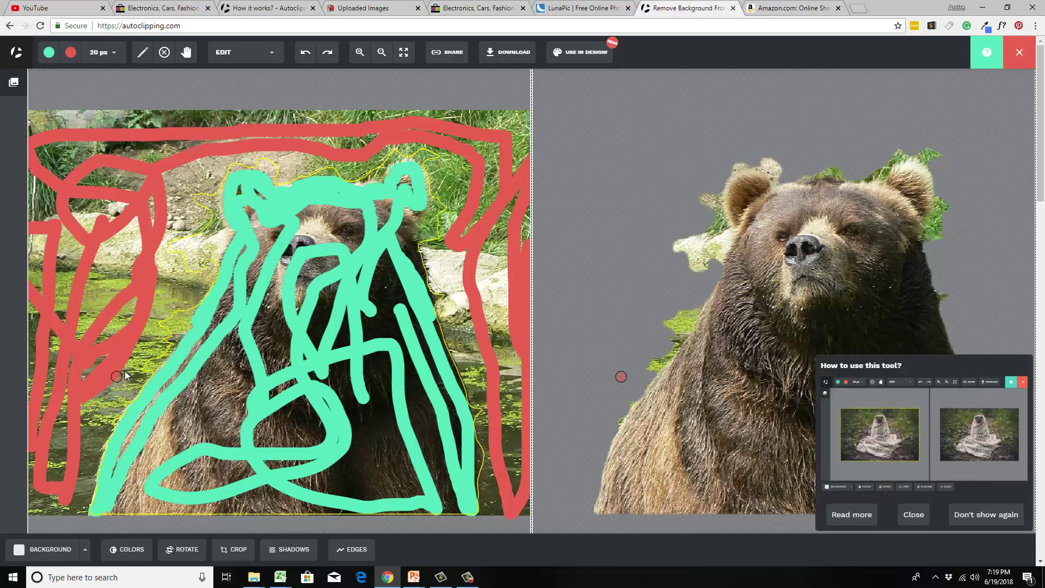
drag(125, 375, 213, 217)
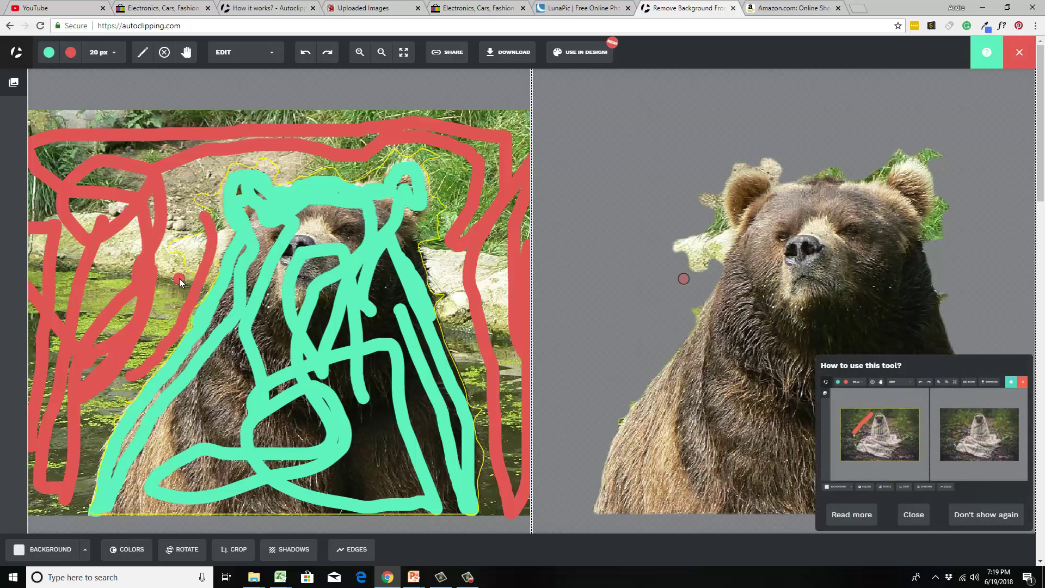
mouse_move(181, 281)
mouse_down()
mouse_move(180, 244)
mouse_move(207, 205)
mouse_up()
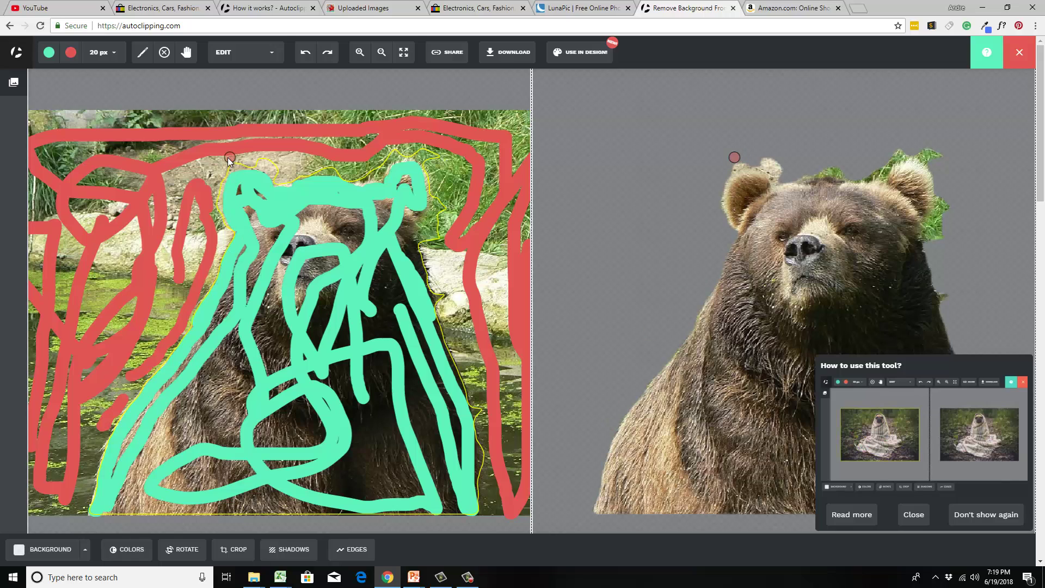
mouse_move(226, 162)
mouse_down()
mouse_move(273, 162)
mouse_move(285, 179)
mouse_move(336, 169)
mouse_move(366, 176)
mouse_move(415, 153)
mouse_move(439, 206)
mouse_move(425, 238)
mouse_move(441, 305)
mouse_up()
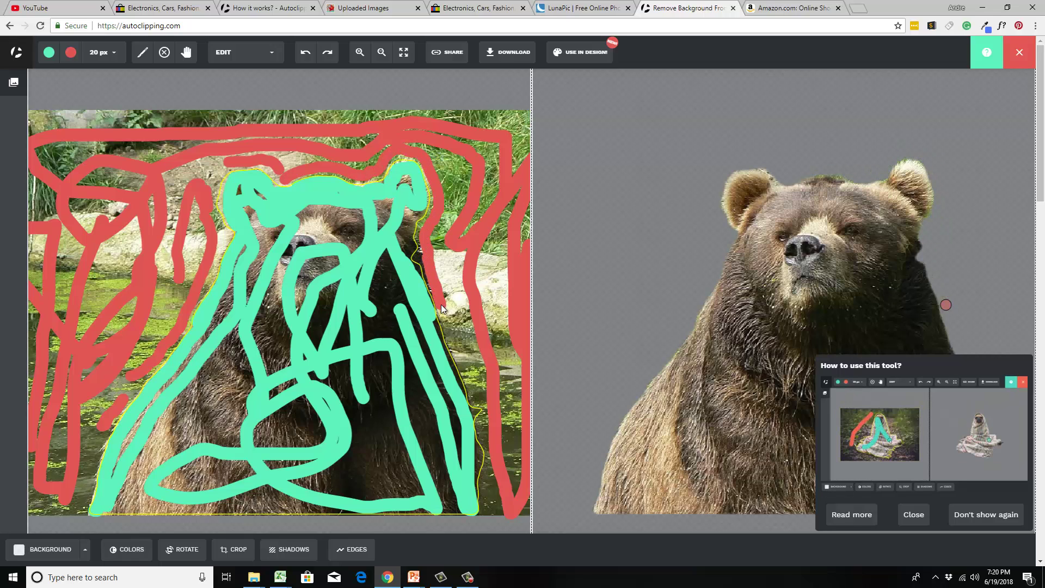
- Mark the dark fur at the bear's right shoulder as foreground and the water beside its lower right flank as background
click(49, 52)
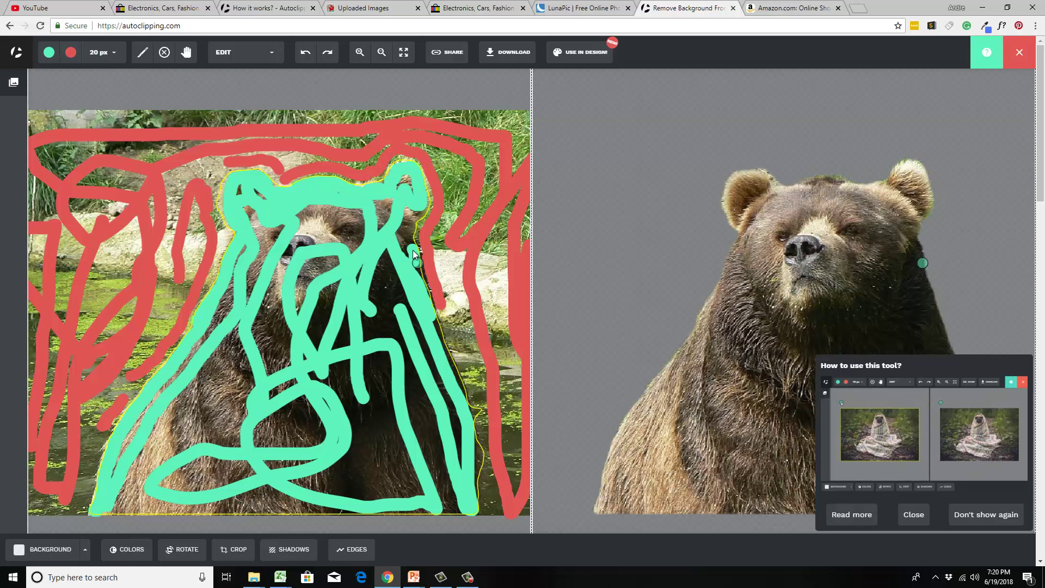
click(71, 52)
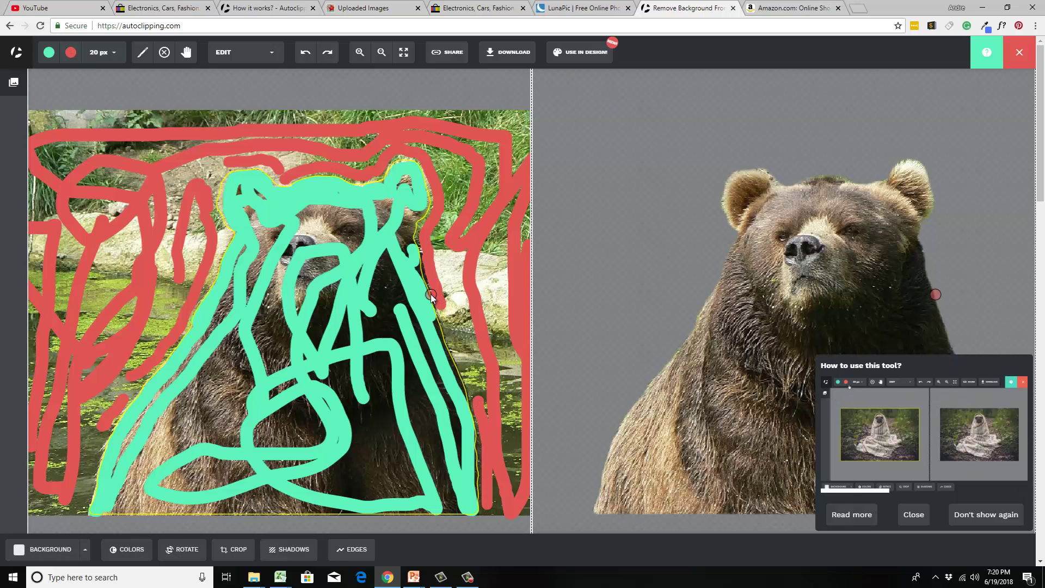
click(927, 523)
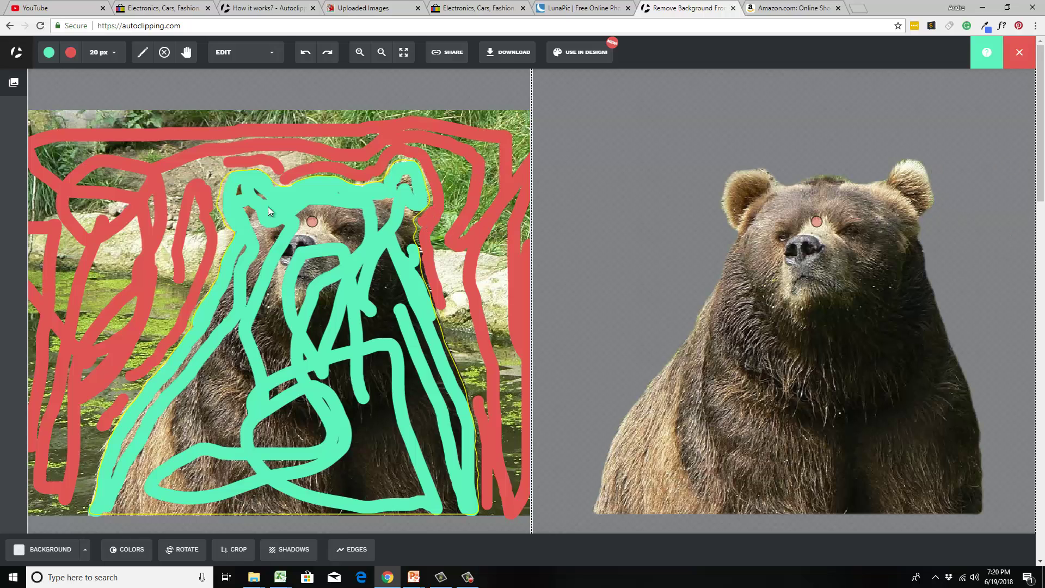
- Trace the bear's left flank with a three-point edge curve, from the upper flank down to the lower body
click(145, 55)
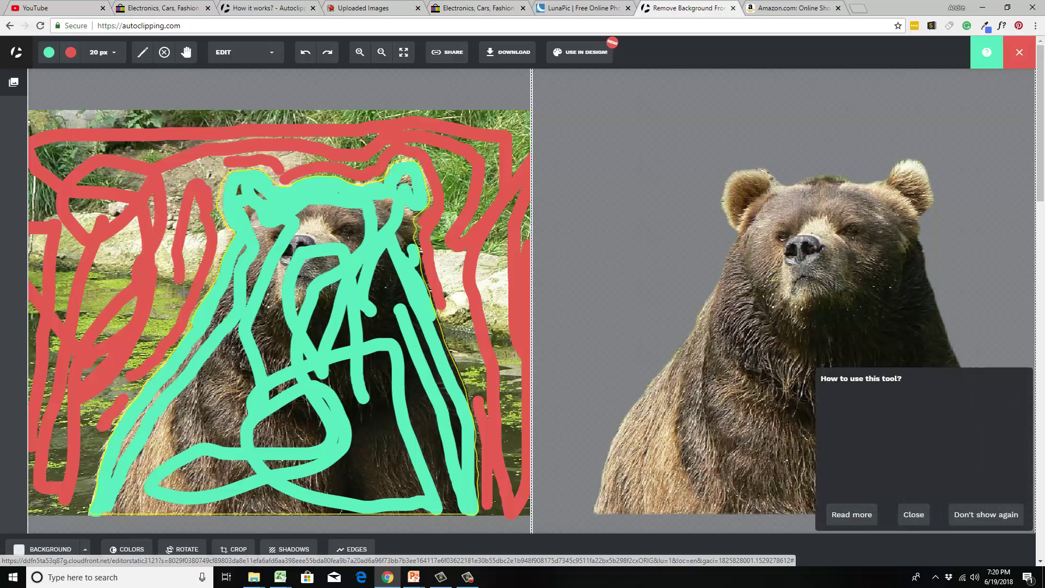
click(190, 329)
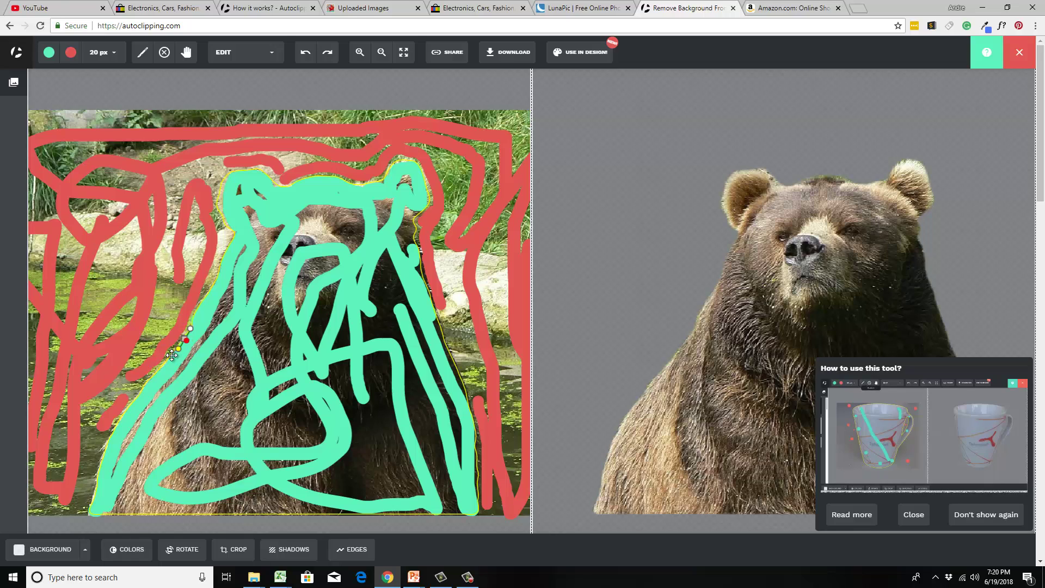
click(135, 386)
drag(127, 399, 120, 419)
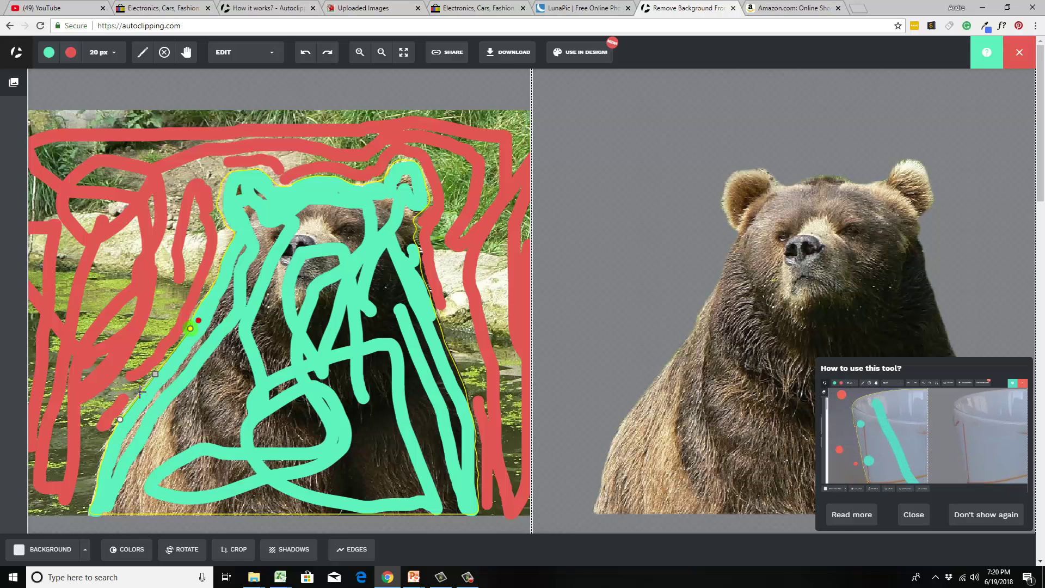
click(840, 518)
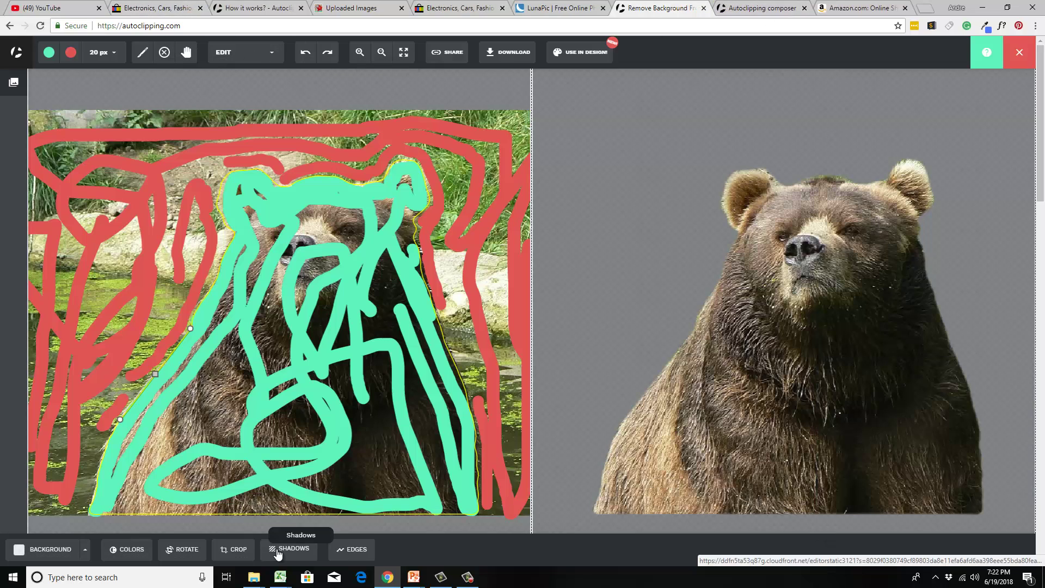
- Add a shadow with 36% opacity to the bear cutout
click(277, 551)
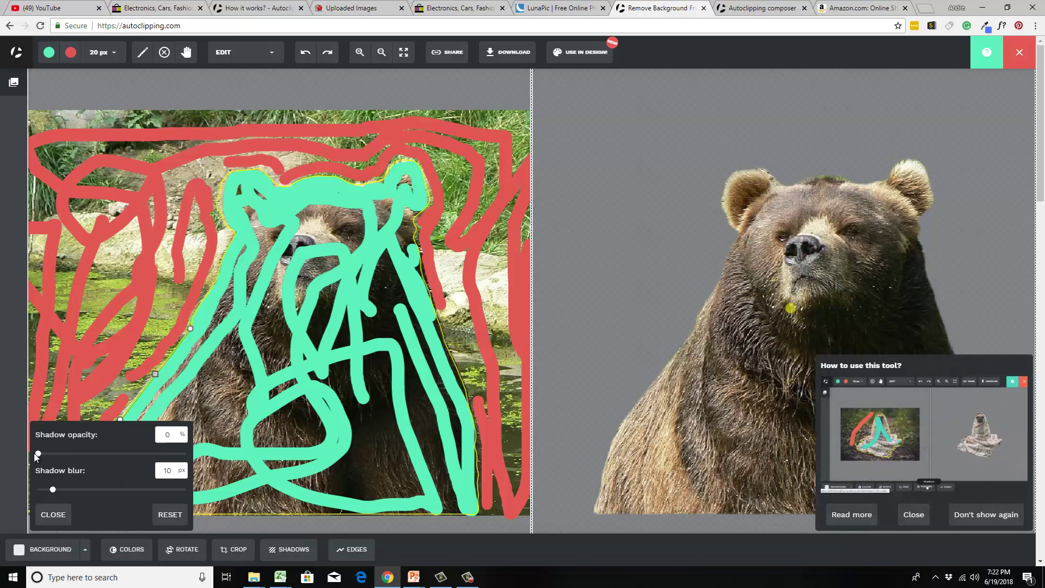
drag(40, 454, 92, 459)
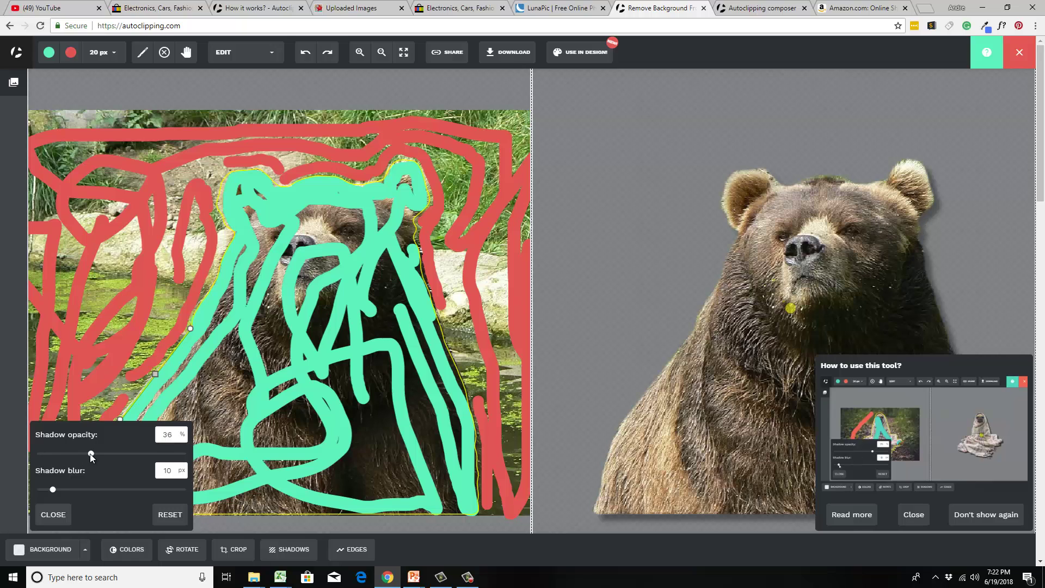
click(53, 514)
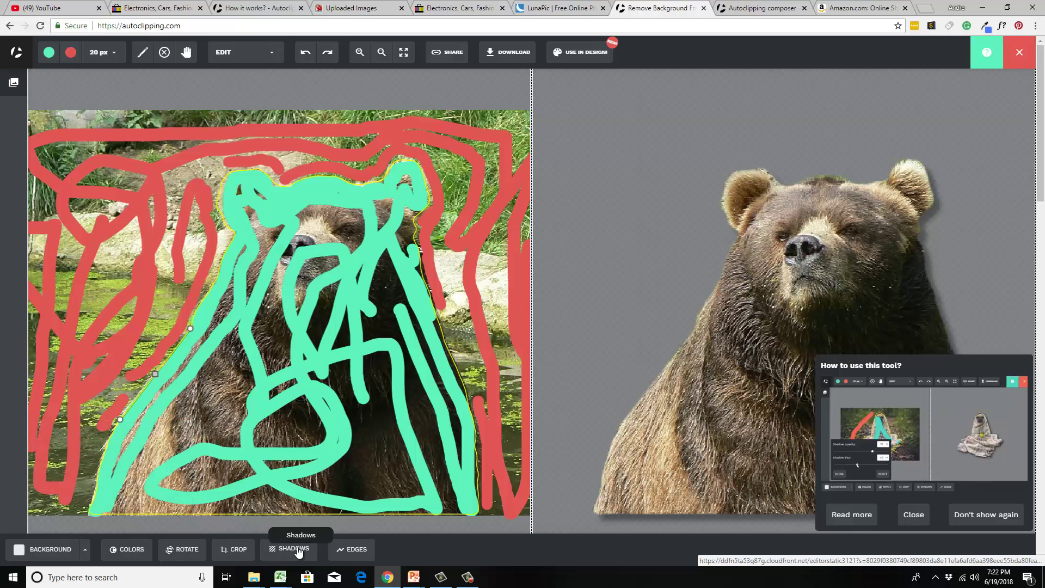
- Set the cutout's edge smoothing to 20 px, feathering to 1 px and offset to 5 px
click(353, 559)
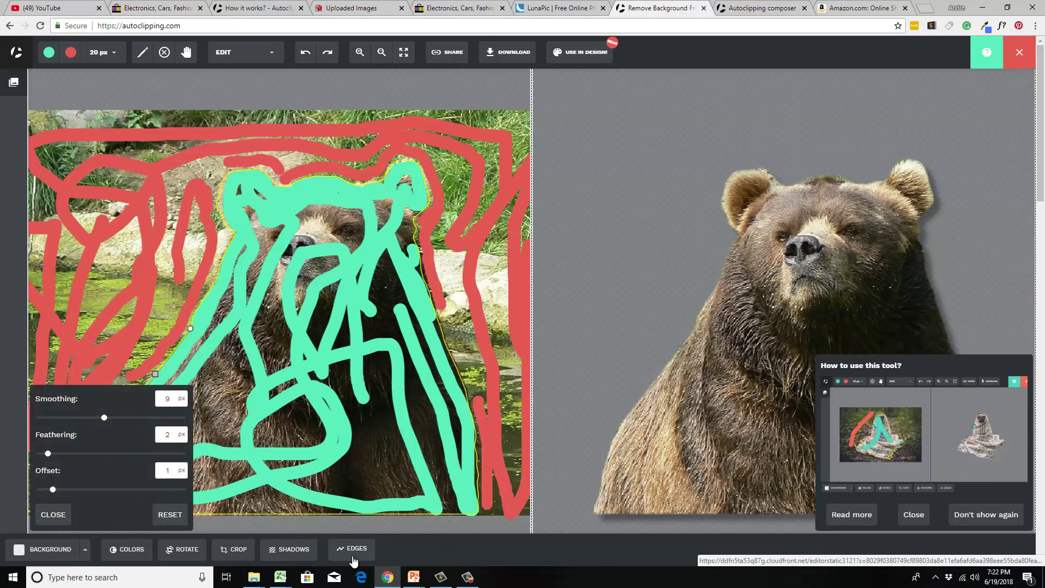
drag(104, 419, 130, 420)
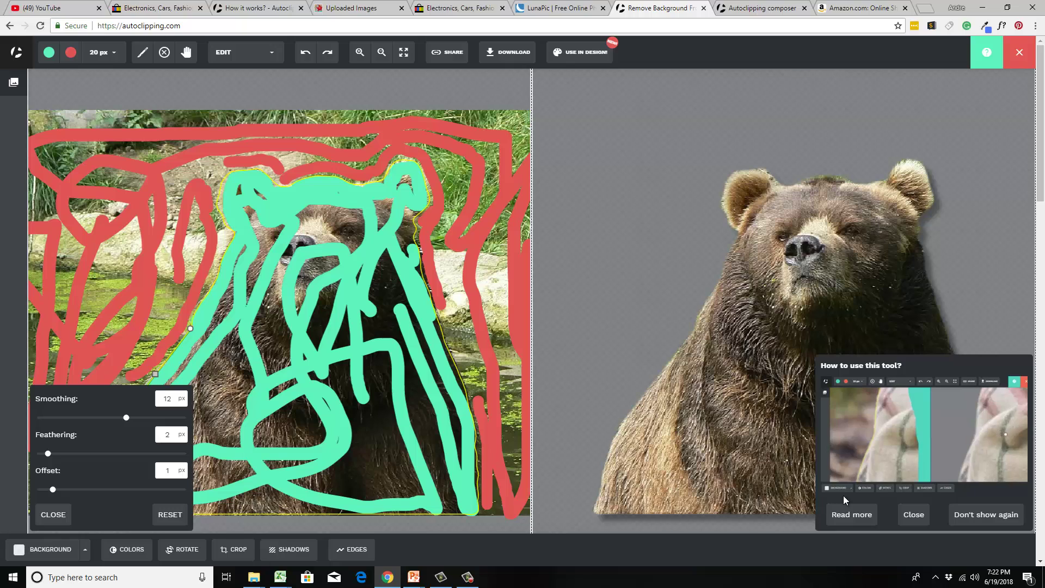
click(915, 513)
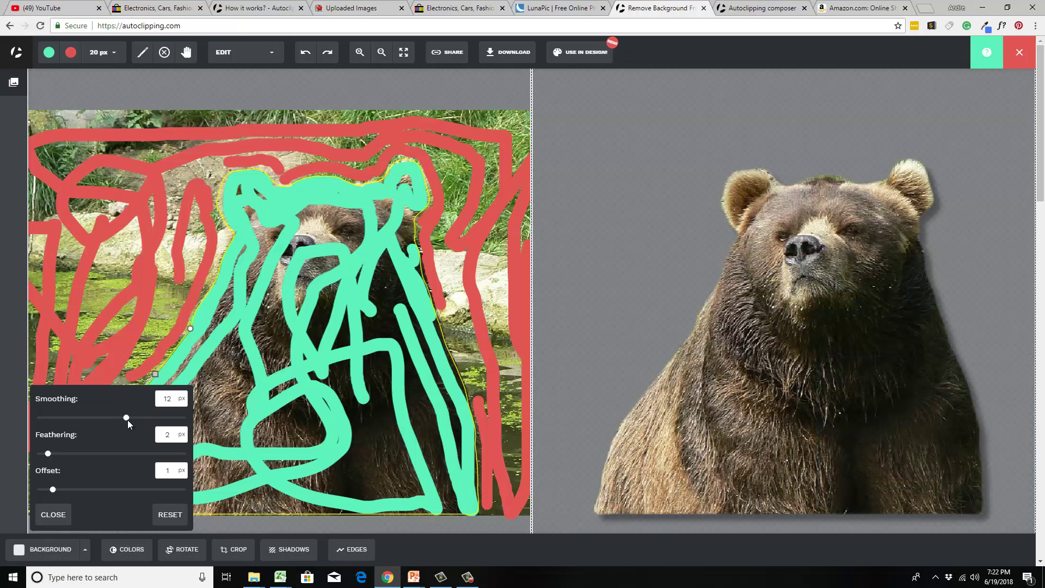
drag(127, 418, 89, 418)
drag(61, 418, 140, 422)
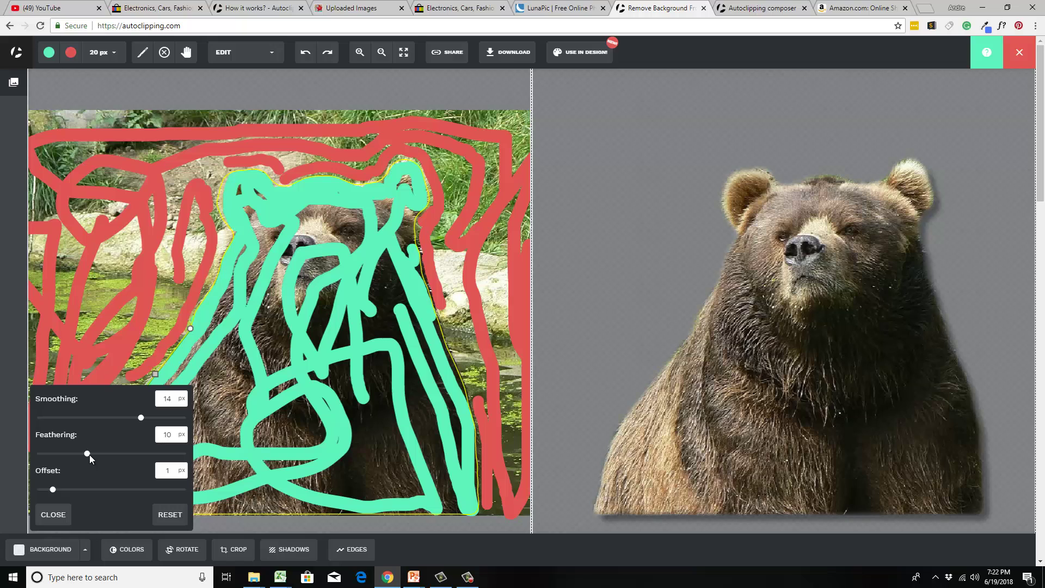
drag(90, 455, 43, 453)
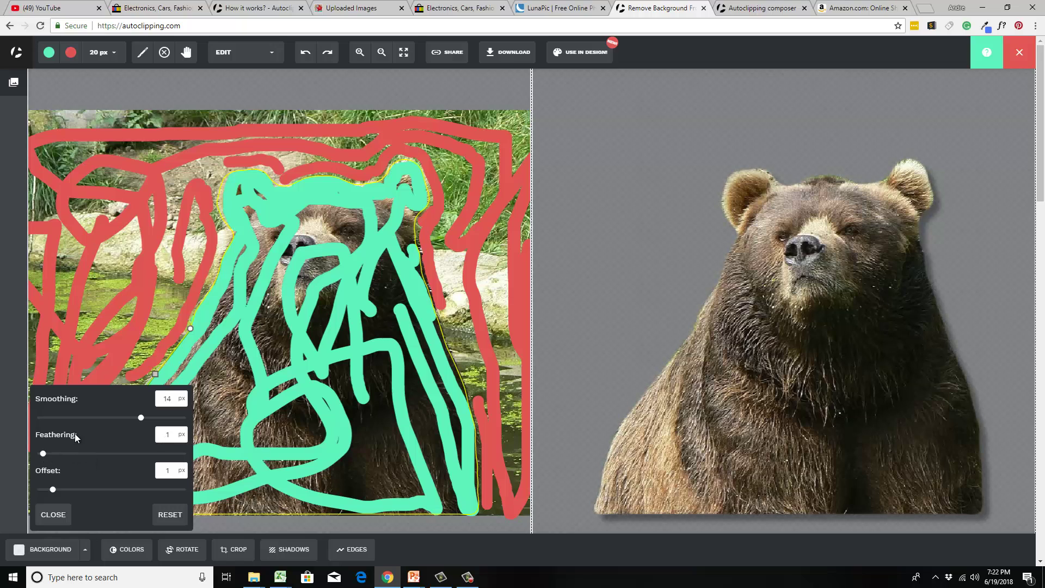
drag(39, 418, 217, 424)
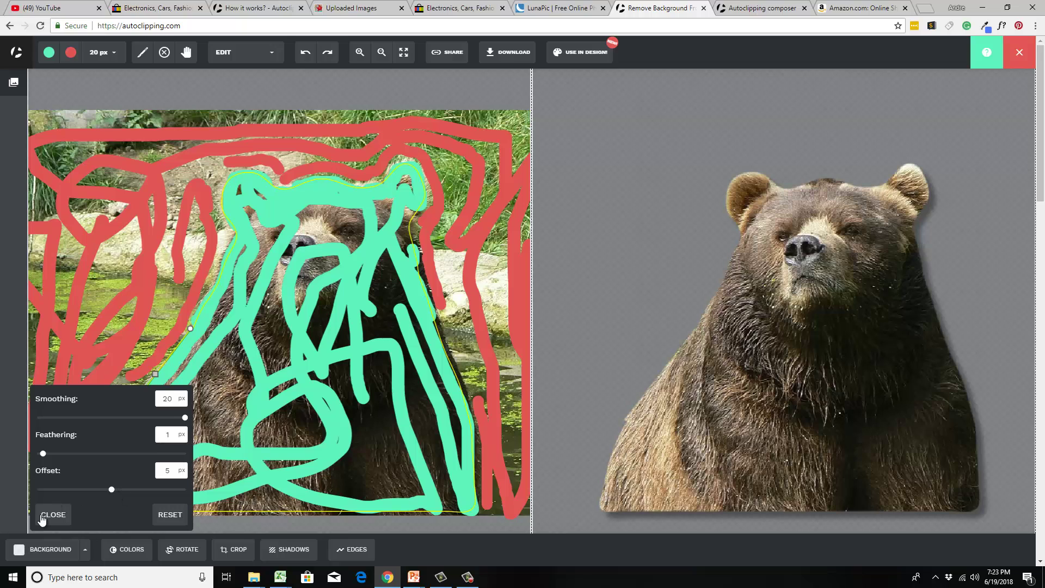
click(64, 515)
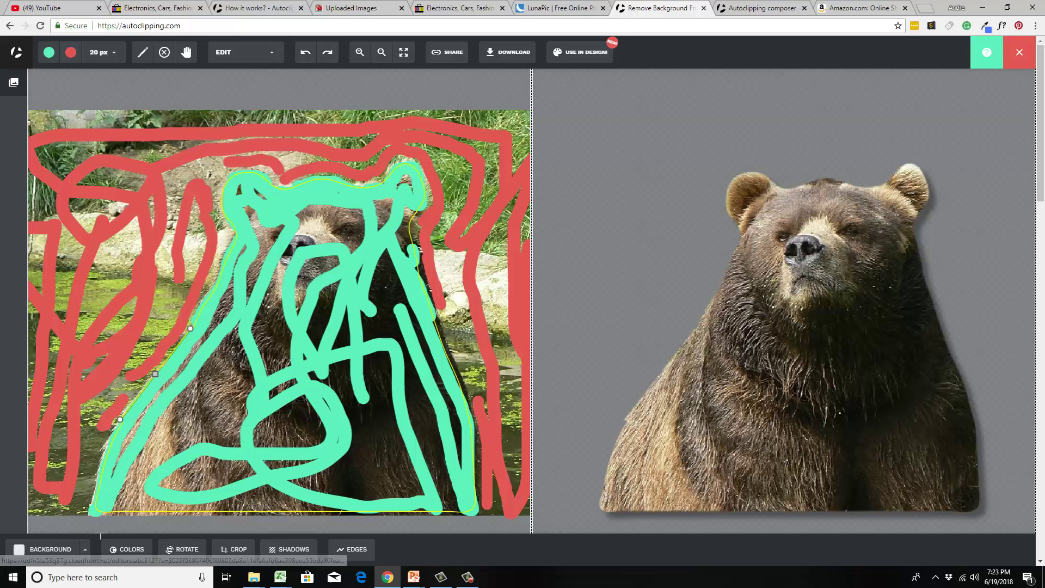
- Preview the cutout against black, white and light grid backgrounds, and restore the dark grid
click(59, 551)
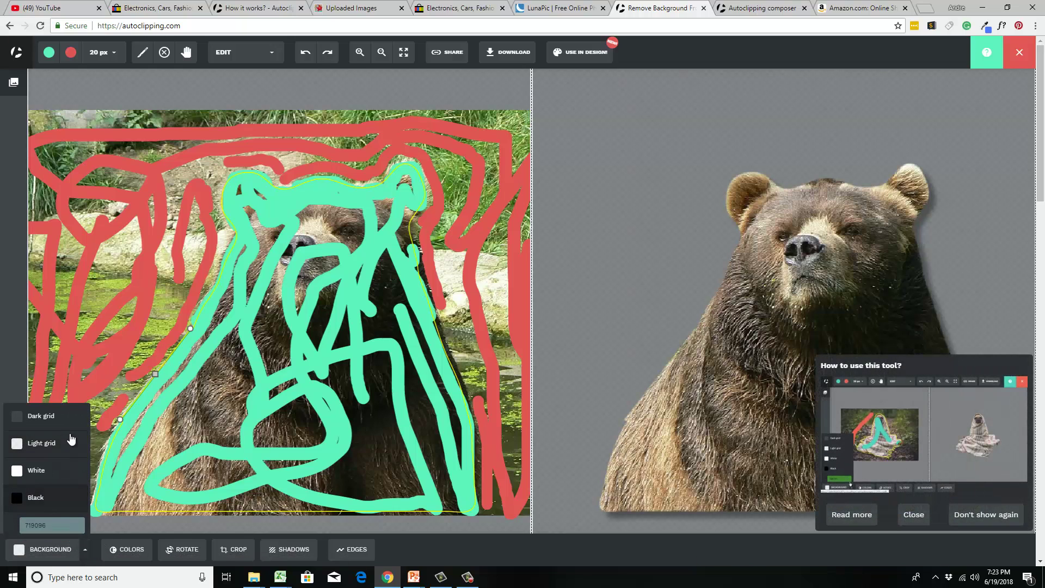
click(43, 500)
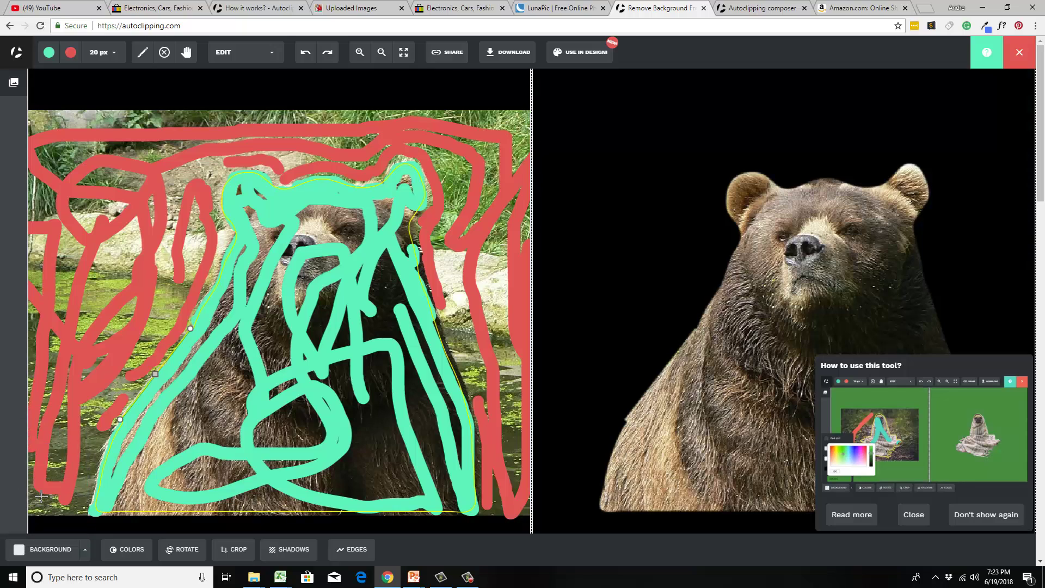
click(48, 549)
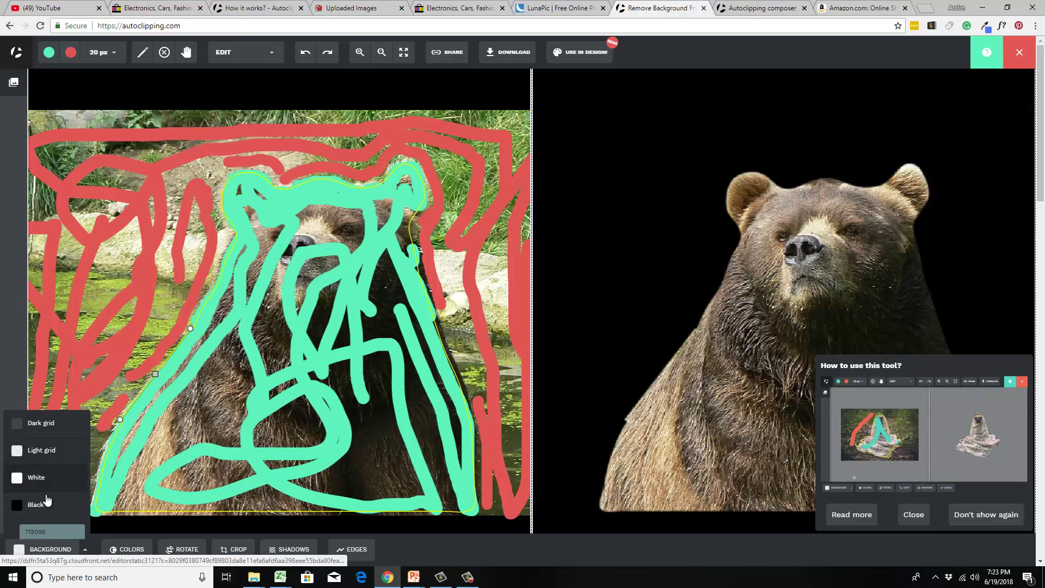
click(50, 478)
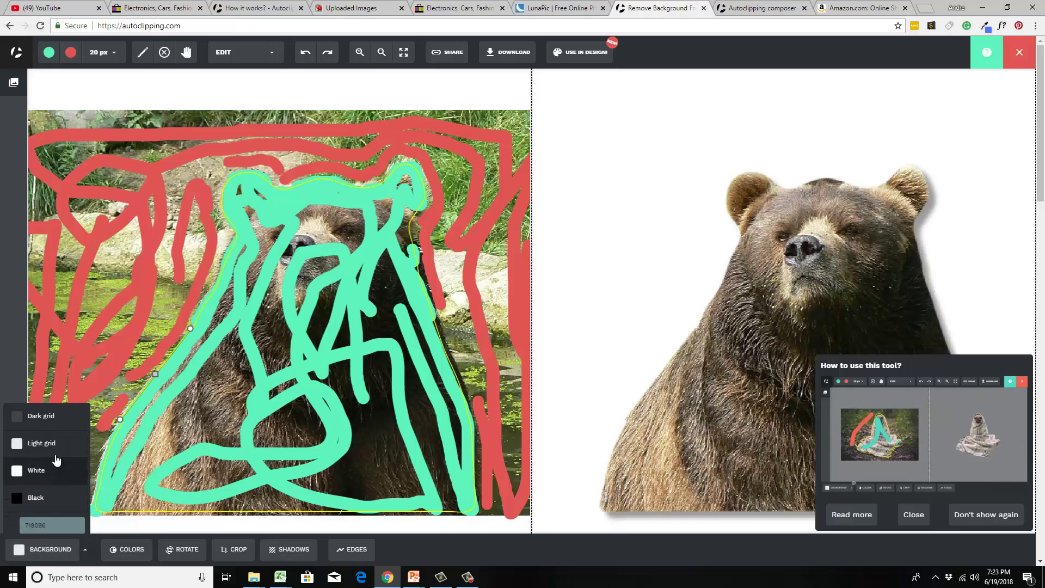
click(44, 443)
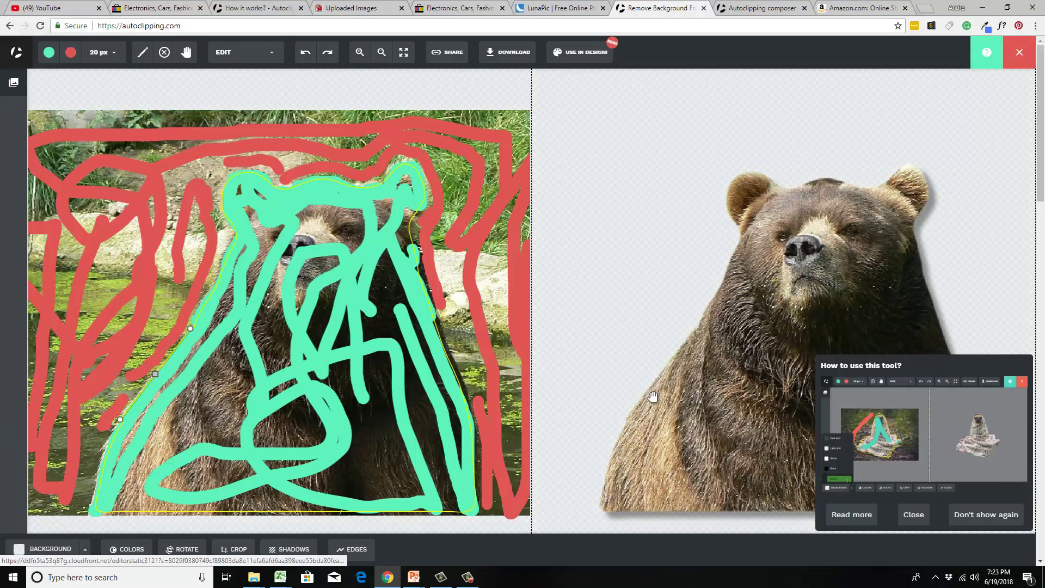
click(68, 555)
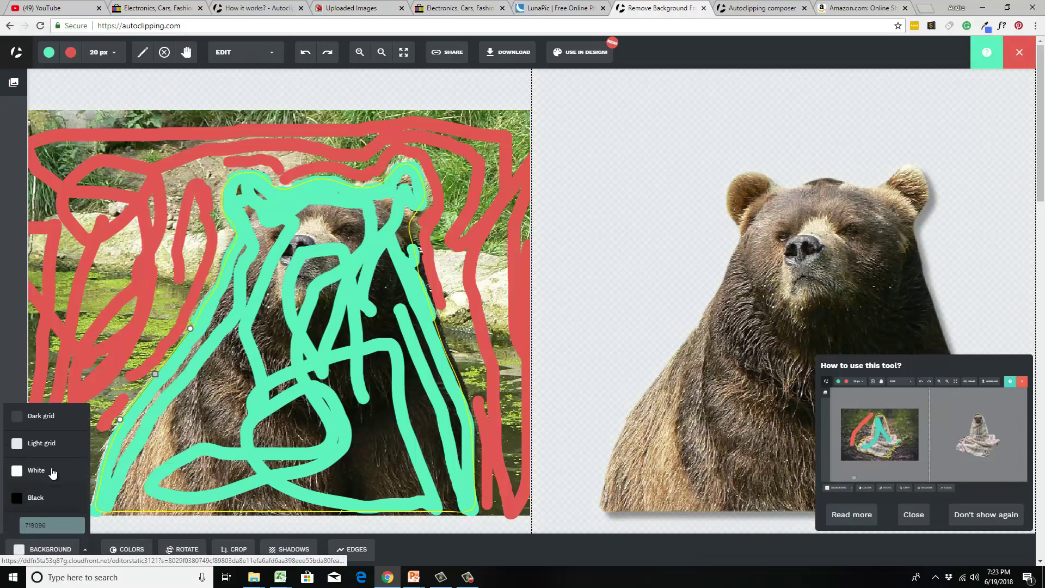
click(66, 417)
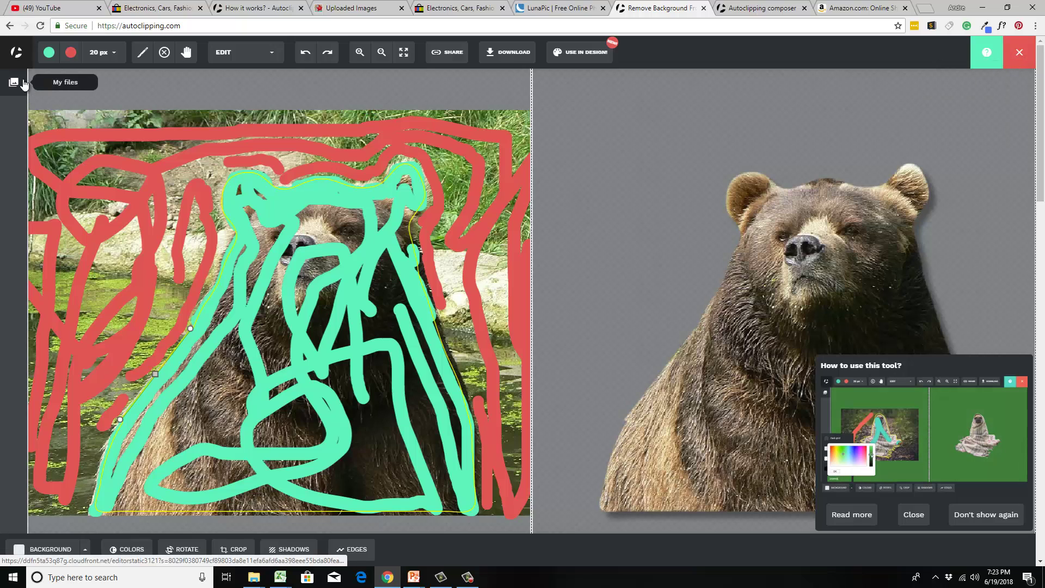
- Check the payment form for downloading the cutout, and review the AutoClipping pricing plans, including the pay-as-you-go packs and subscription details
click(502, 51)
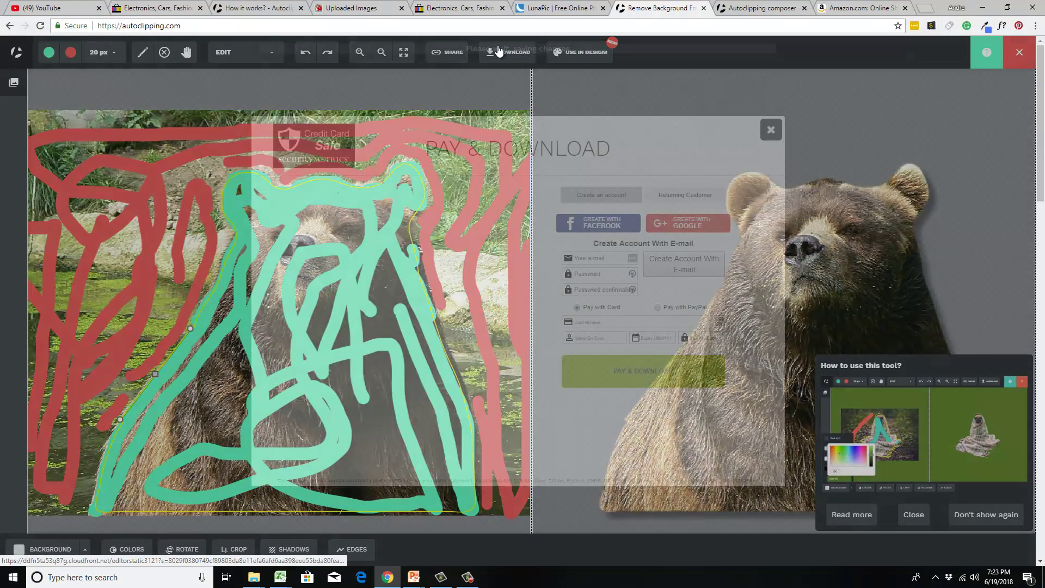
click(17, 55)
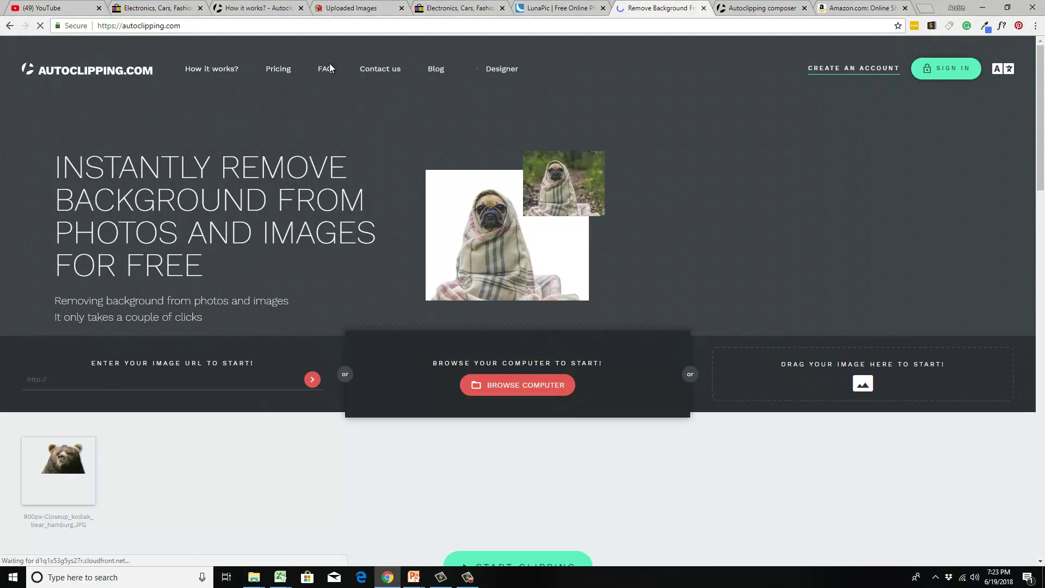
click(277, 68)
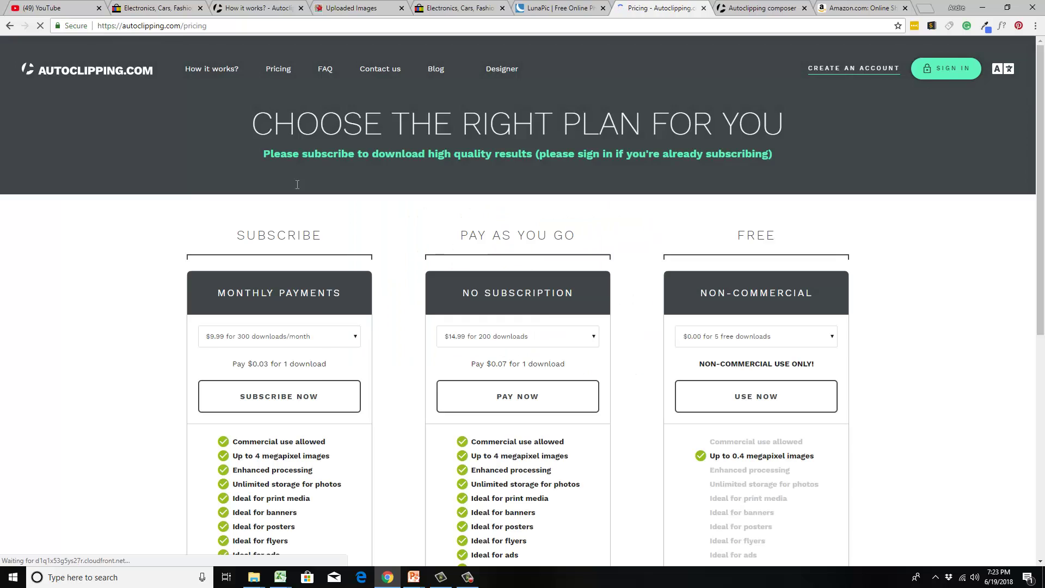
scroll(339, 202, down, 2)
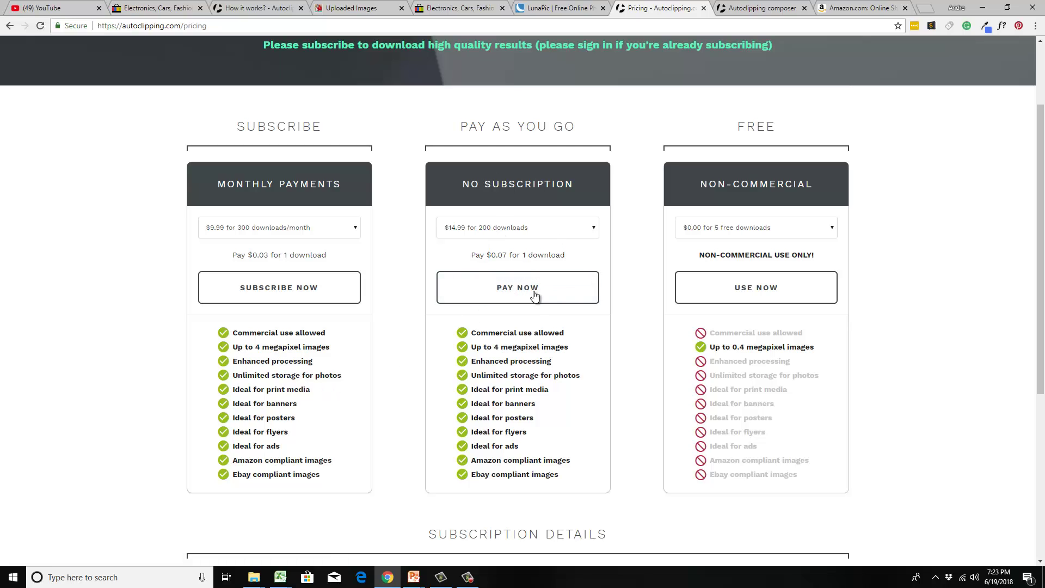
click(517, 233)
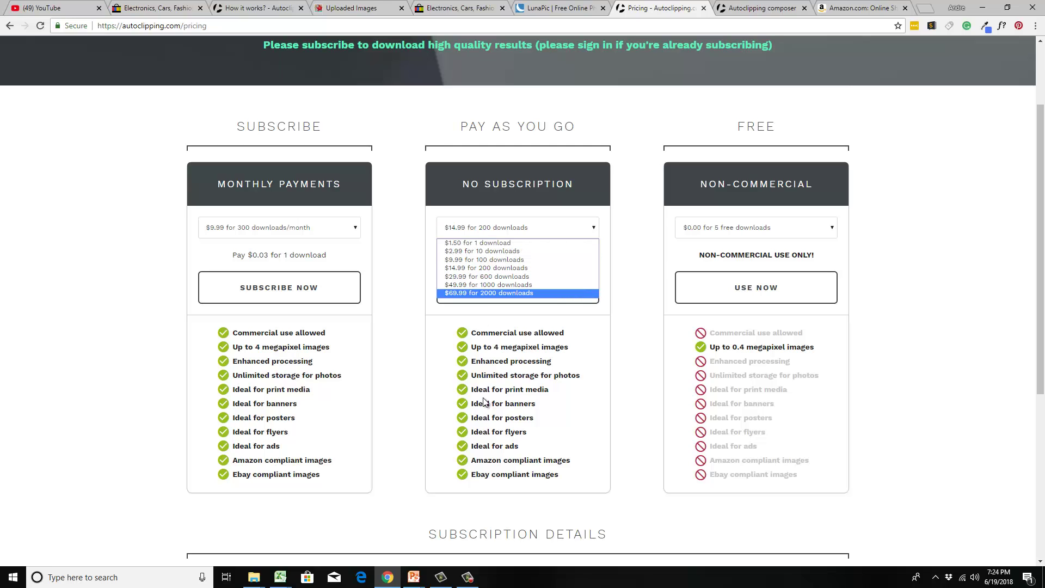
key(End)
scroll(477, 427, down, 2)
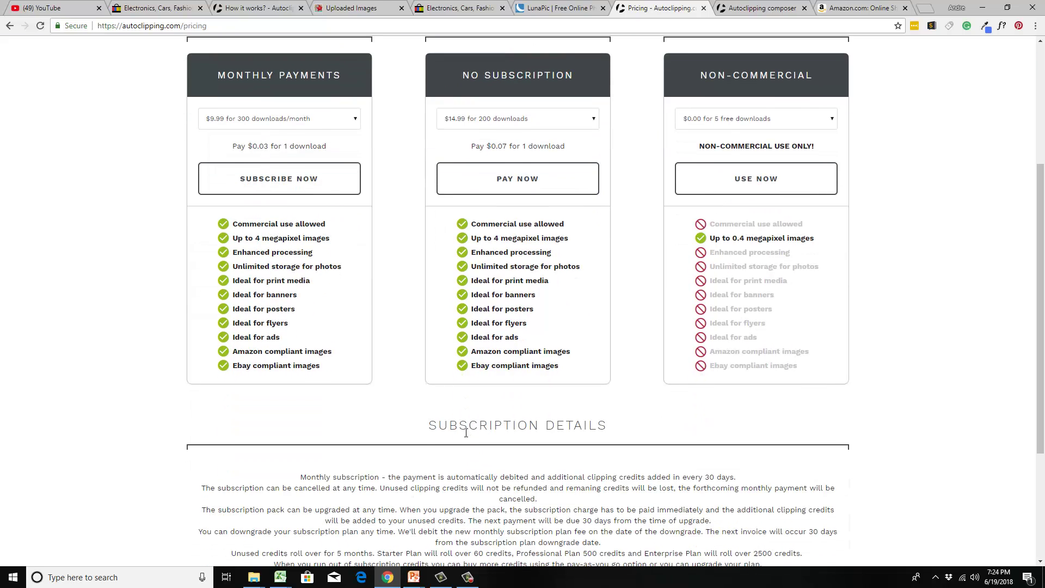
- Open the Fiverr website from the Google results and search its services for "transparent background"
scroll(411, 300, up, 4)
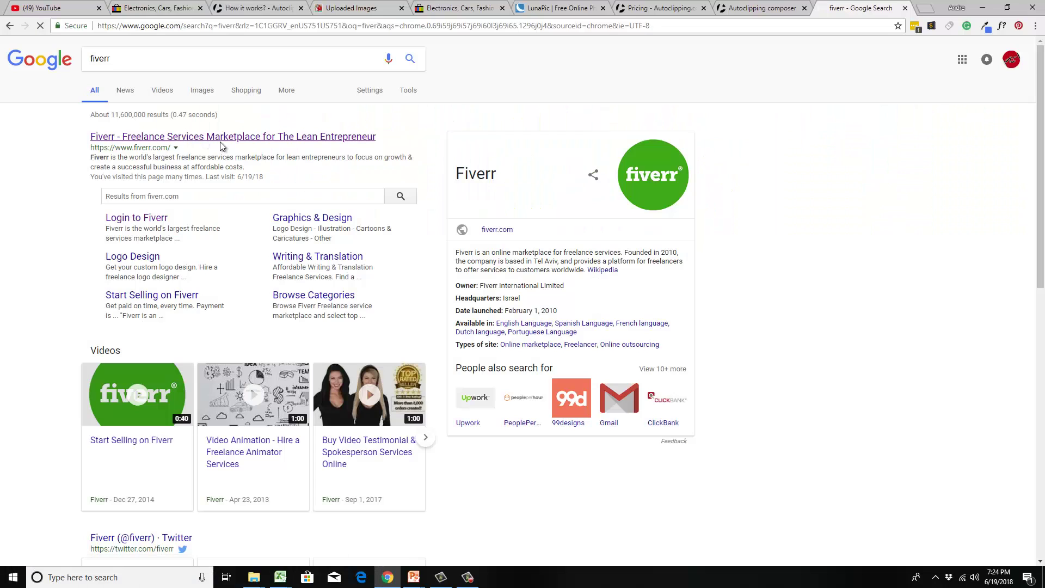
click(257, 149)
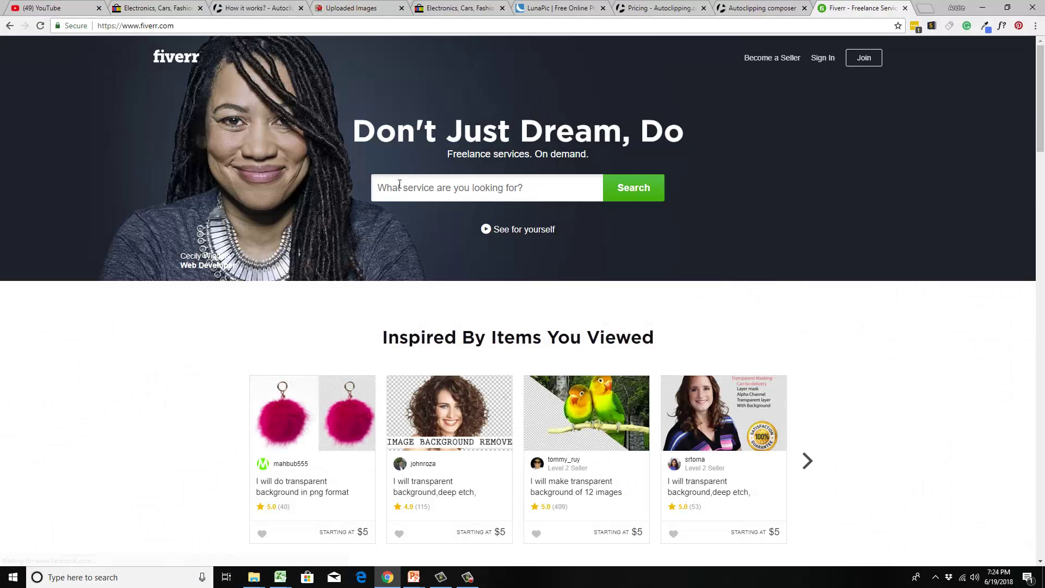
click(400, 184)
text(tran)
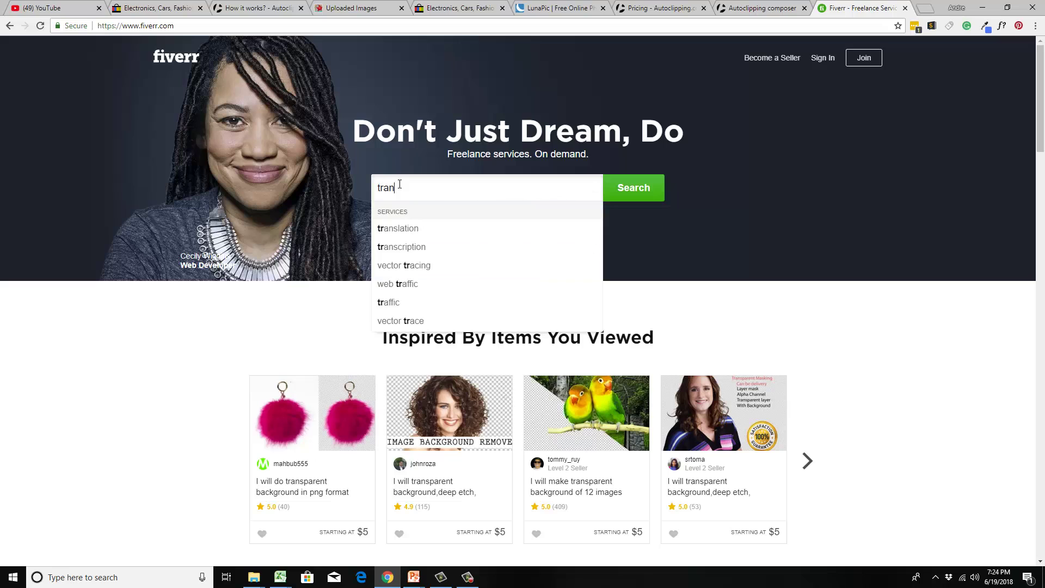
text(sparent)
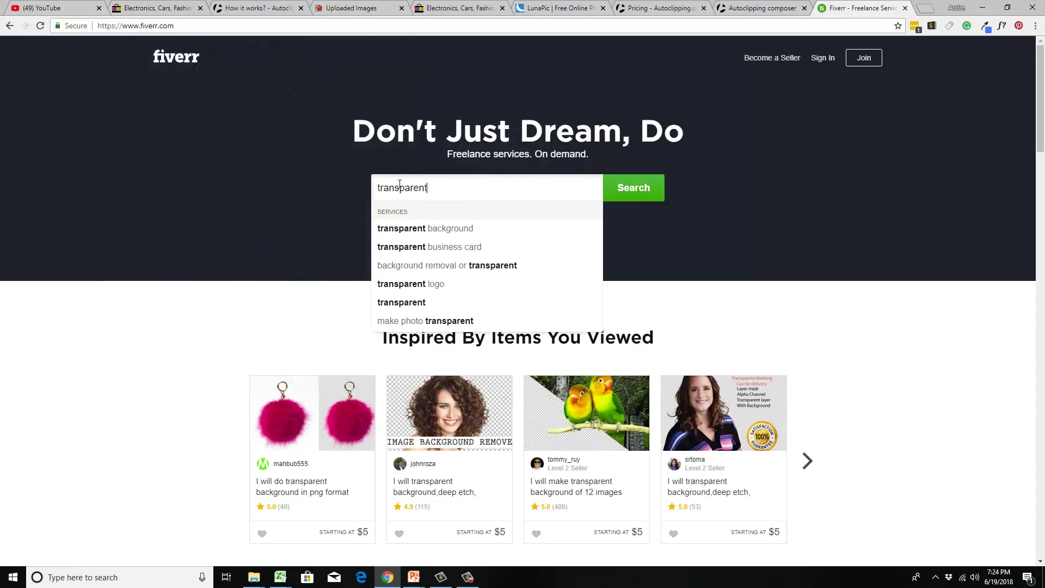
click(414, 230)
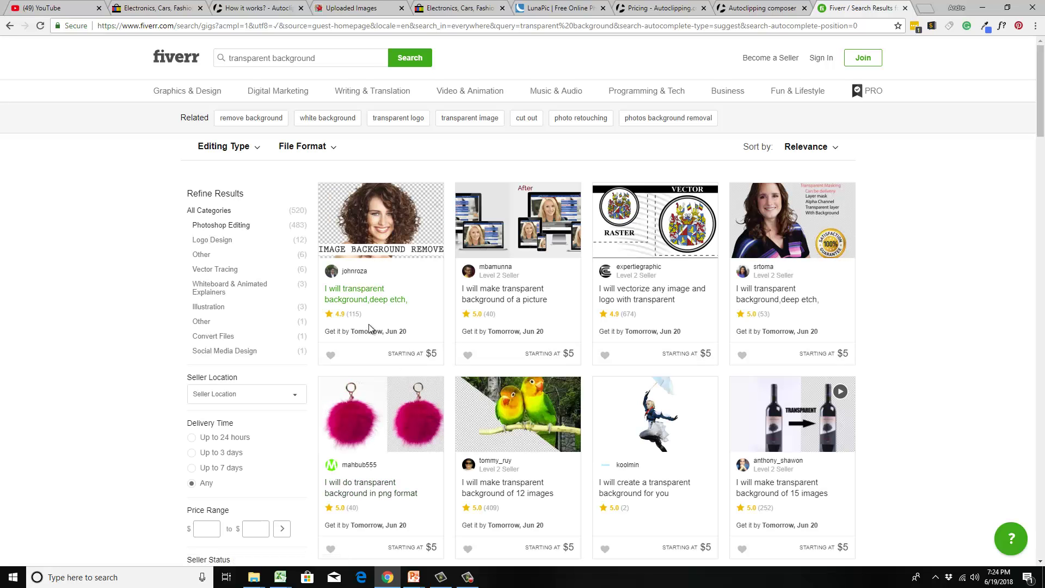
- Open the first gig, for transparent background and deep etch, and compare its Premium, Standard and Basic packages and seller details
click(375, 234)
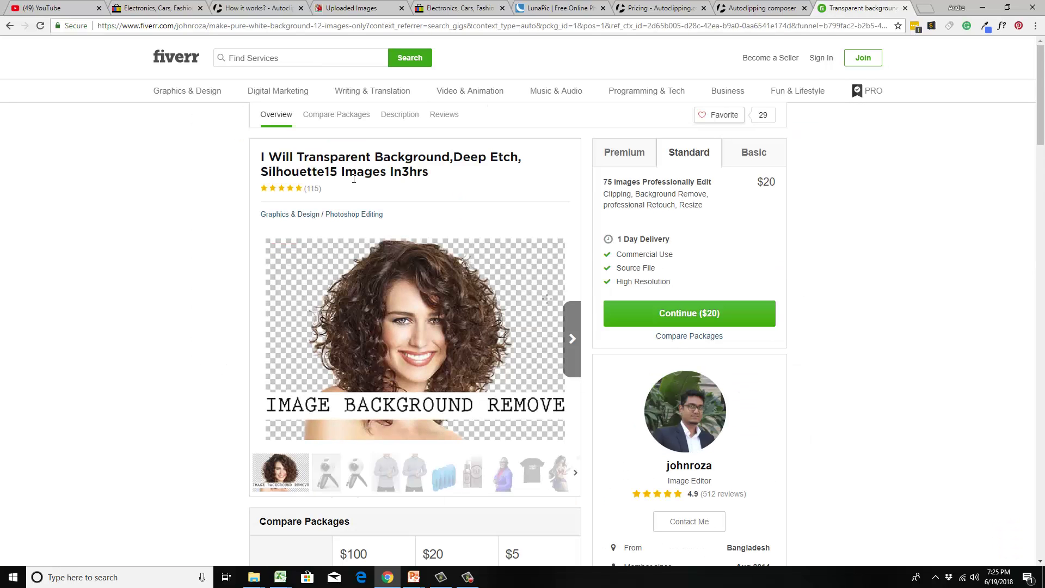
scroll(365, 302, down, 4)
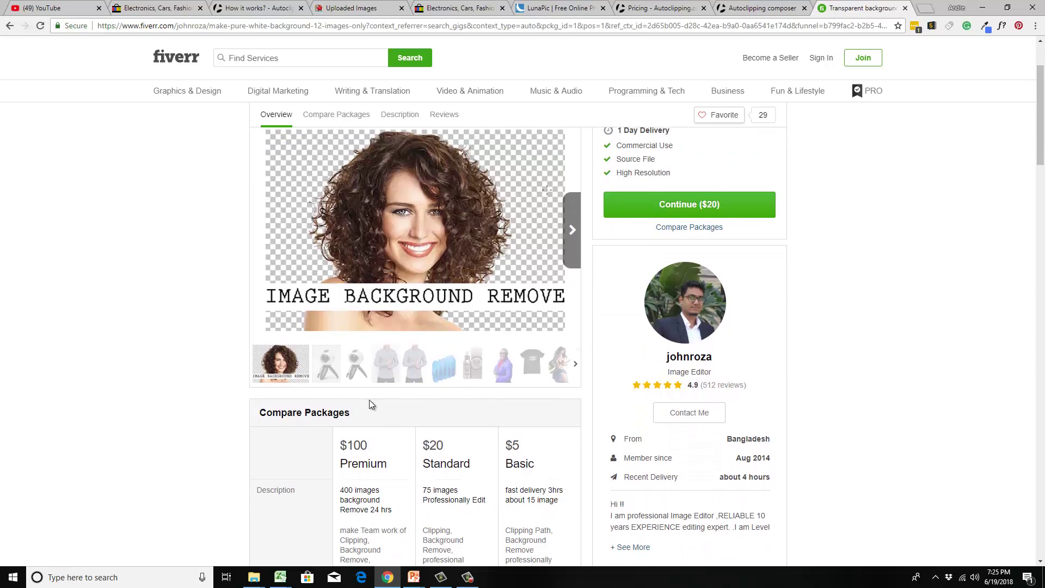
scroll(522, 338, down, 1)
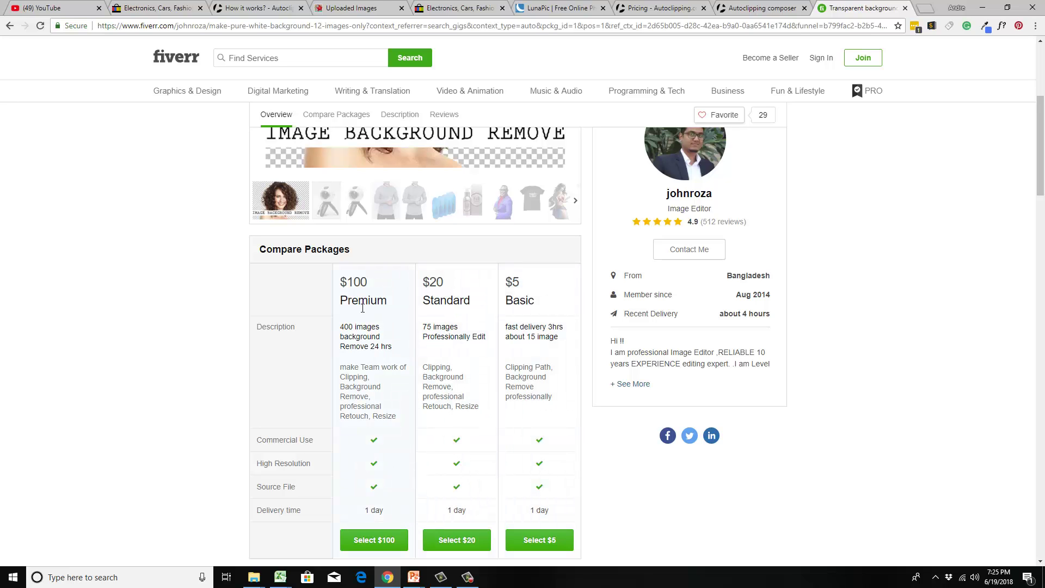
scroll(359, 325, down, 3)
scroll(401, 361, up, 4)
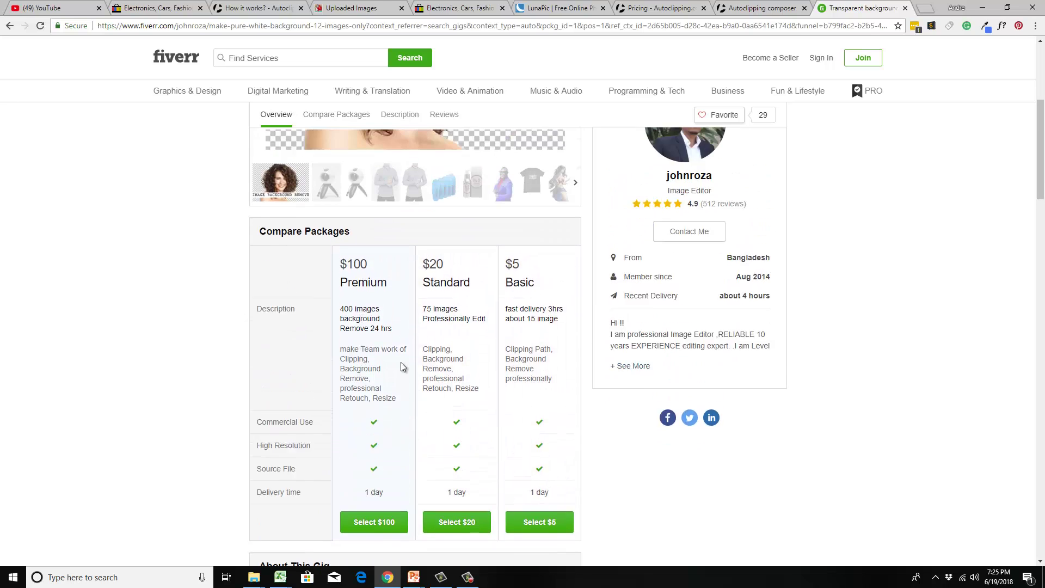
scroll(568, 430, up, 1)
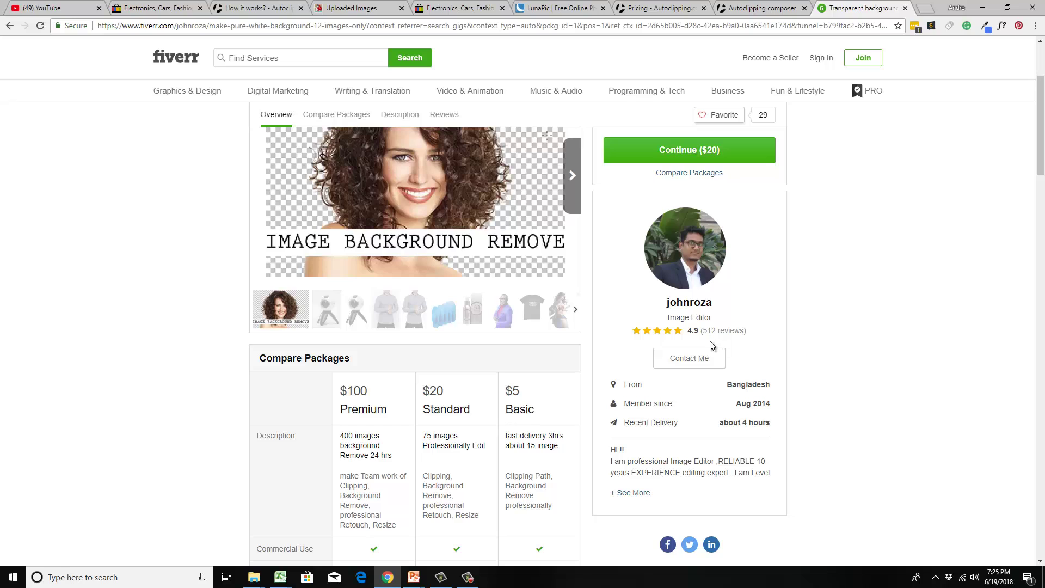
scroll(710, 341, down, 1)
- Multiply the seller's 512 reviews by the $5 basic price in Calculator, and close Calculator
key(XF86Calculator)
text(51)
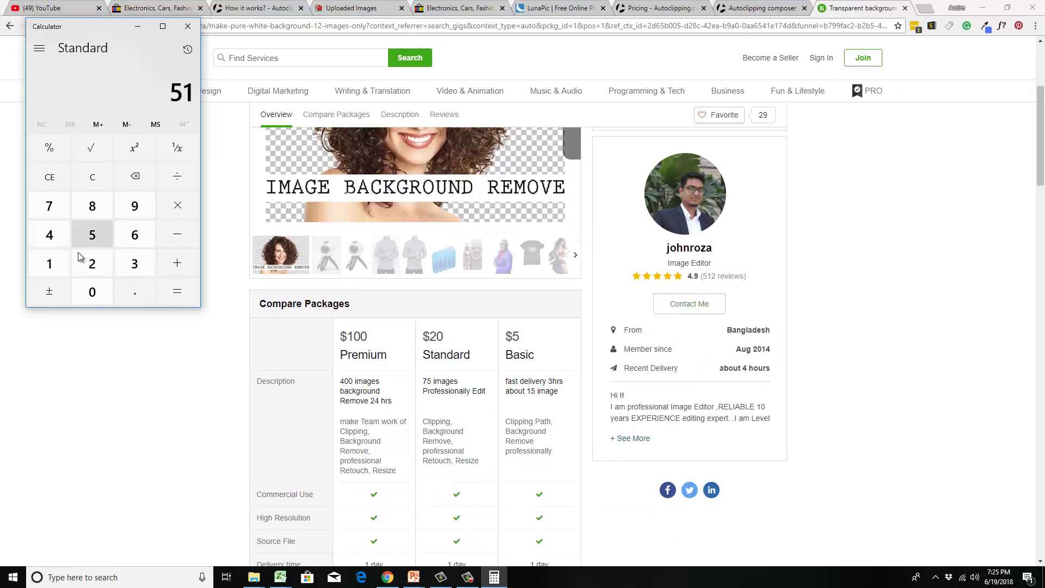
click(83, 259)
click(177, 205)
click(92, 235)
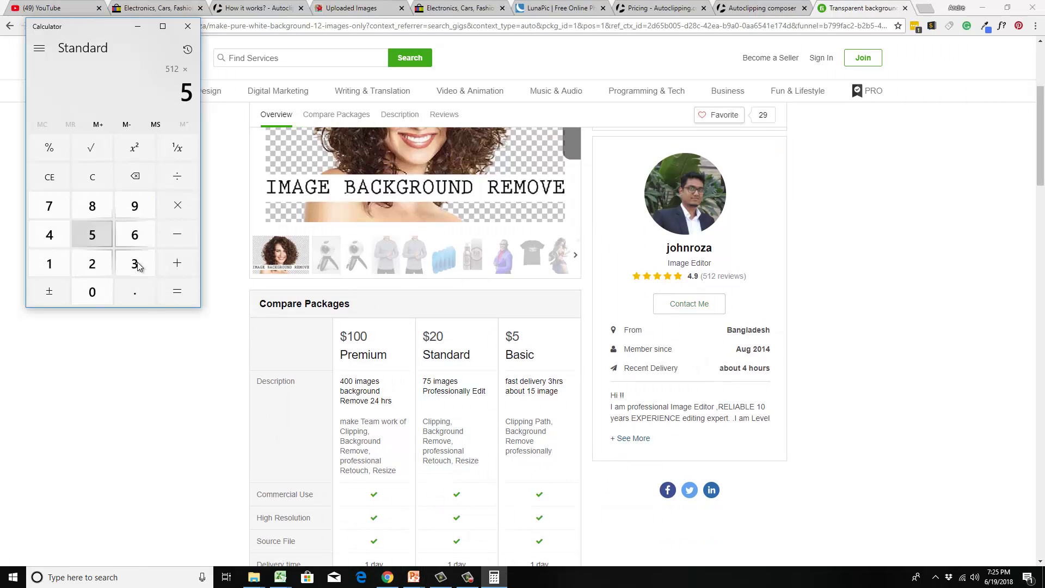
click(166, 283)
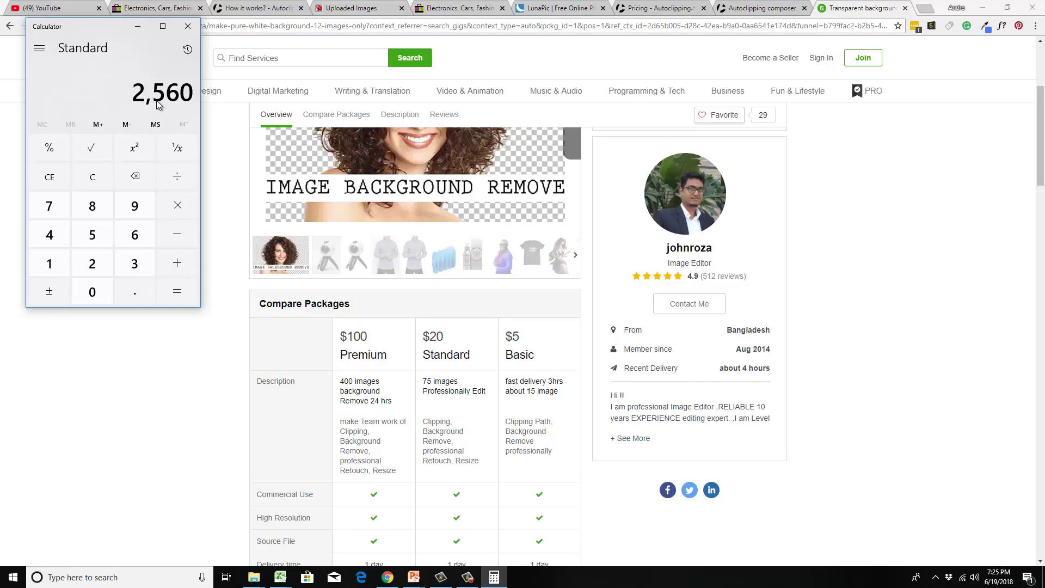
click(188, 26)
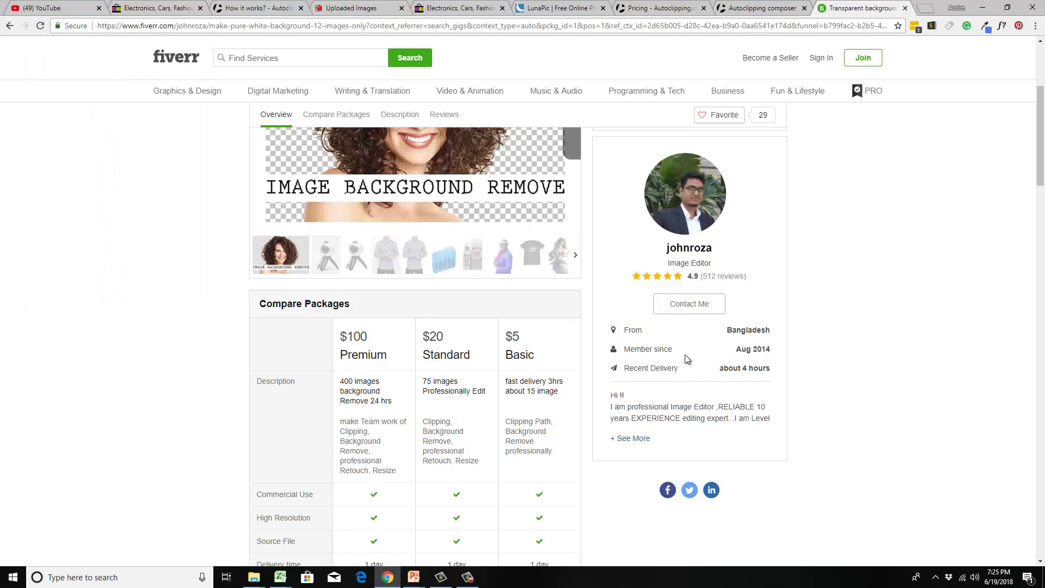
- Examine the gig's Basic package, delivery time, service description and file formats
scroll(685, 354, down, 2)
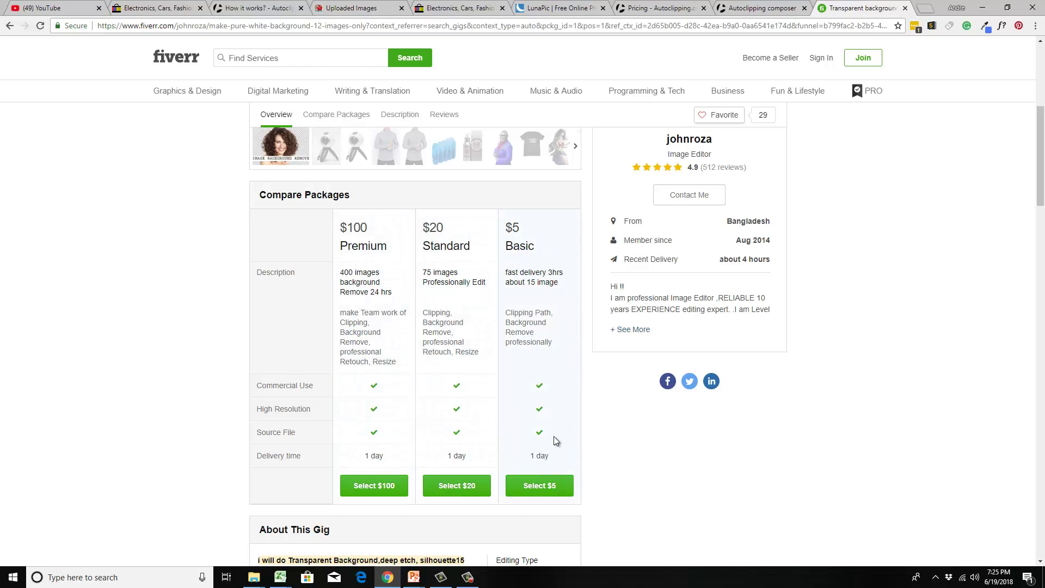
scroll(510, 464, down, 1)
scroll(508, 464, down, 4)
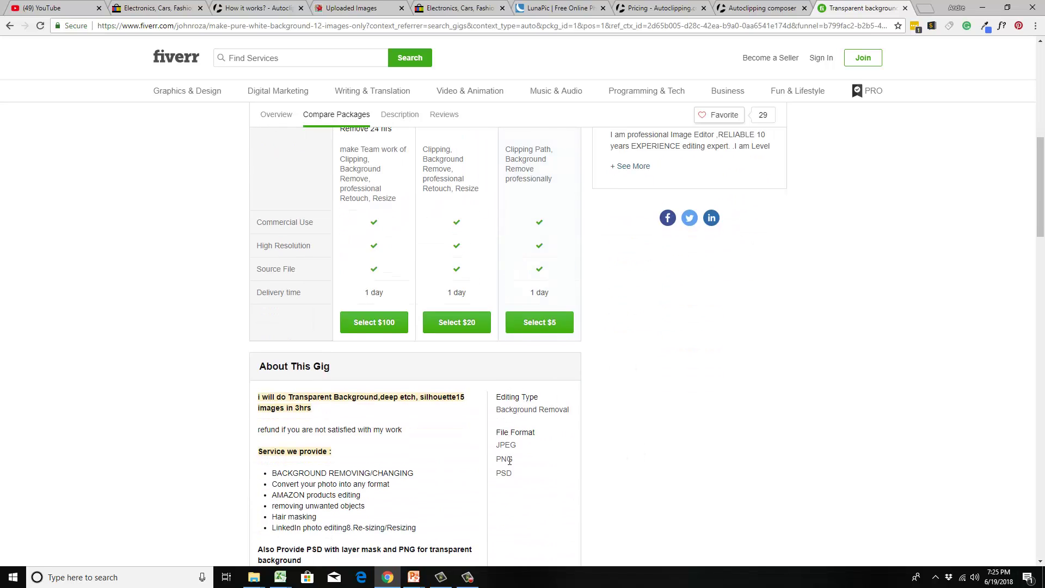
scroll(509, 464, up, 10)
- Return to the search results, open the "make transparent background of a picture" gig, and review its description, order details and seller profile
click(10, 26)
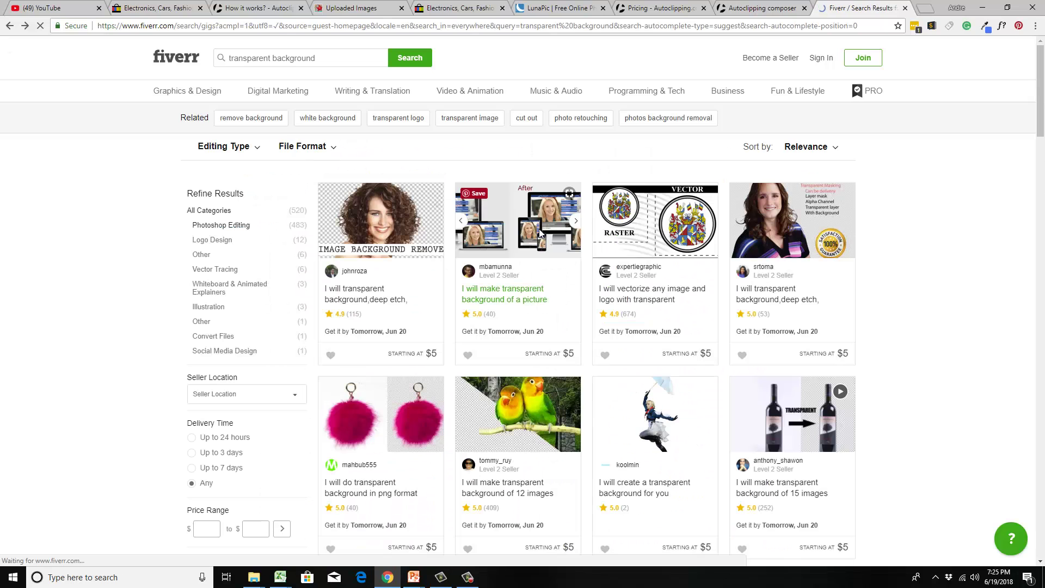
click(539, 229)
scroll(416, 357, down, 4)
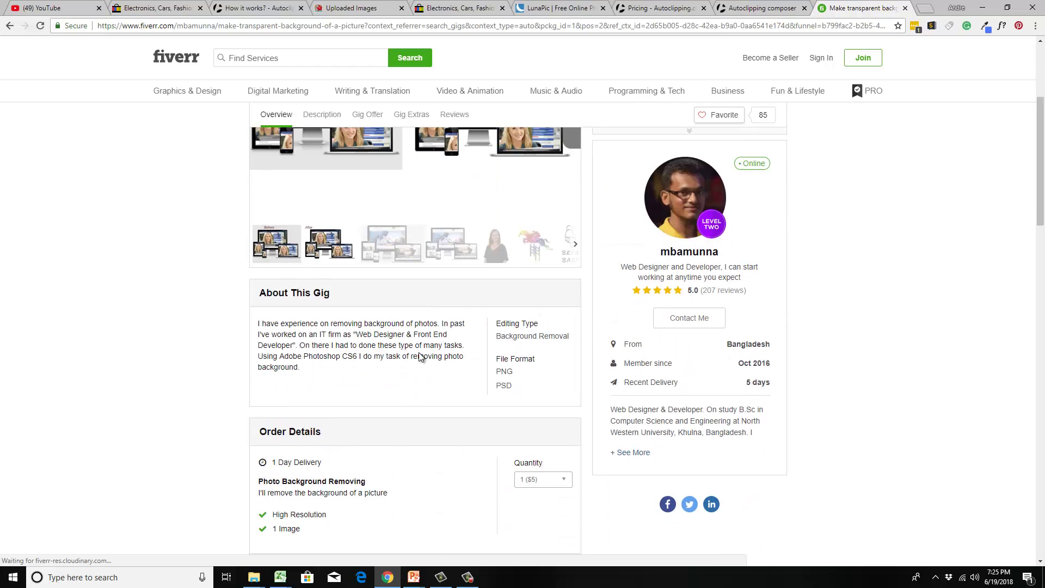
scroll(390, 400, down, 3)
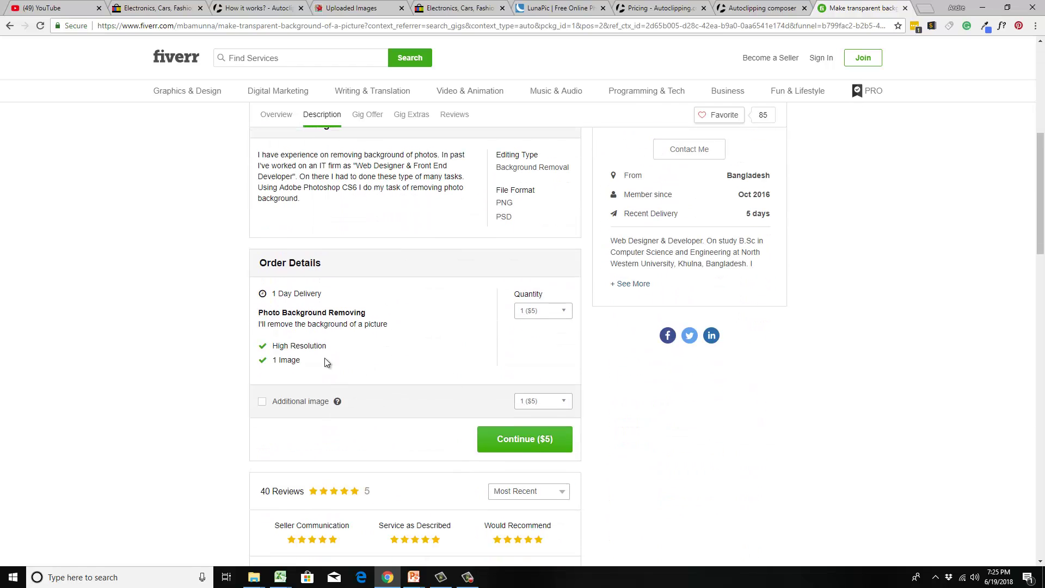
scroll(305, 327, down, 1)
scroll(326, 343, up, 2)
scroll(156, 227, up, 6)
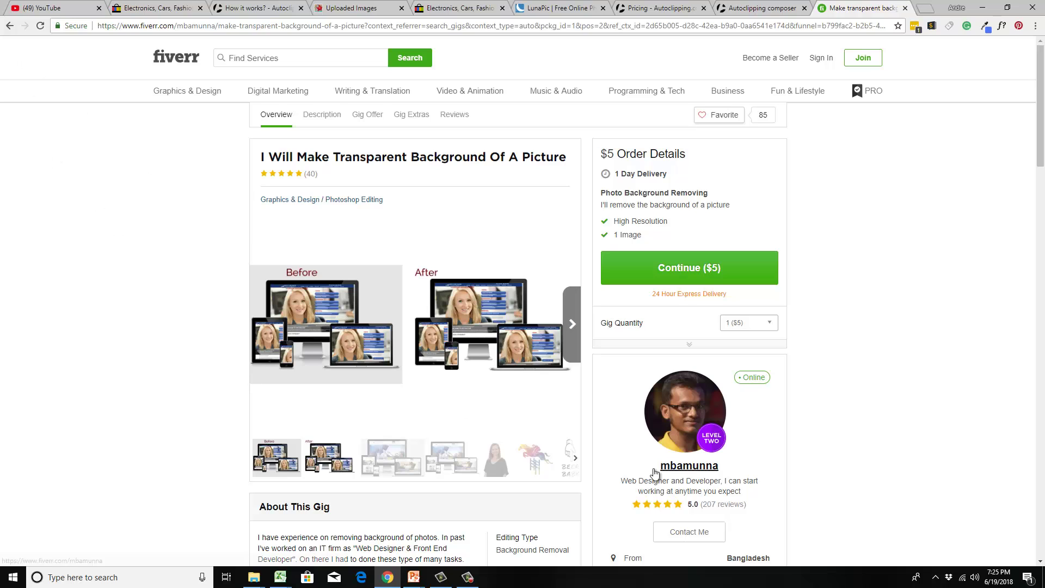
- Return to the search results, open the fourth gig in the first row, and compare its package prices, image limits and delivery times
click(10, 26)
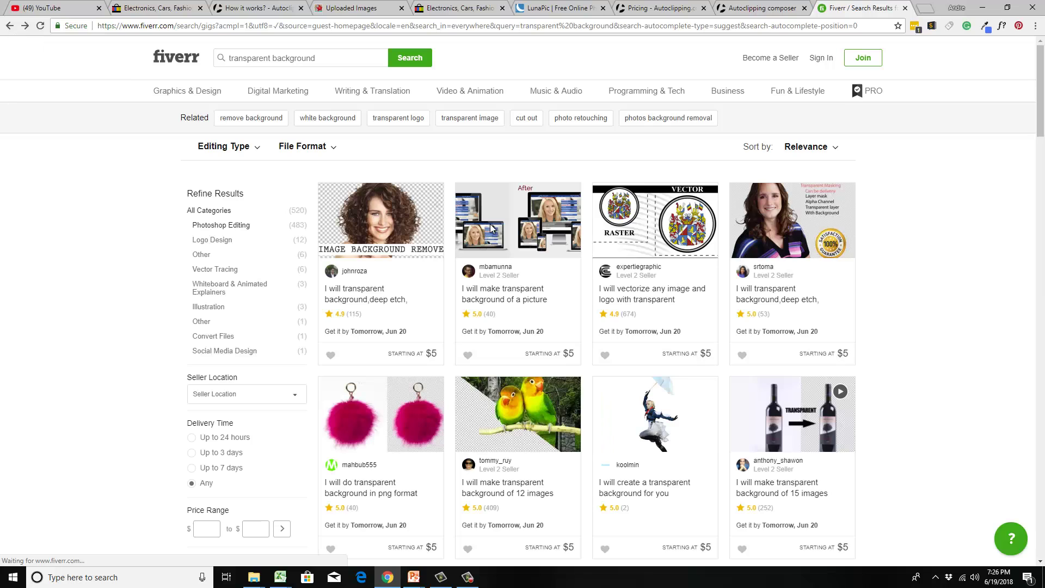
key(alt+Right)
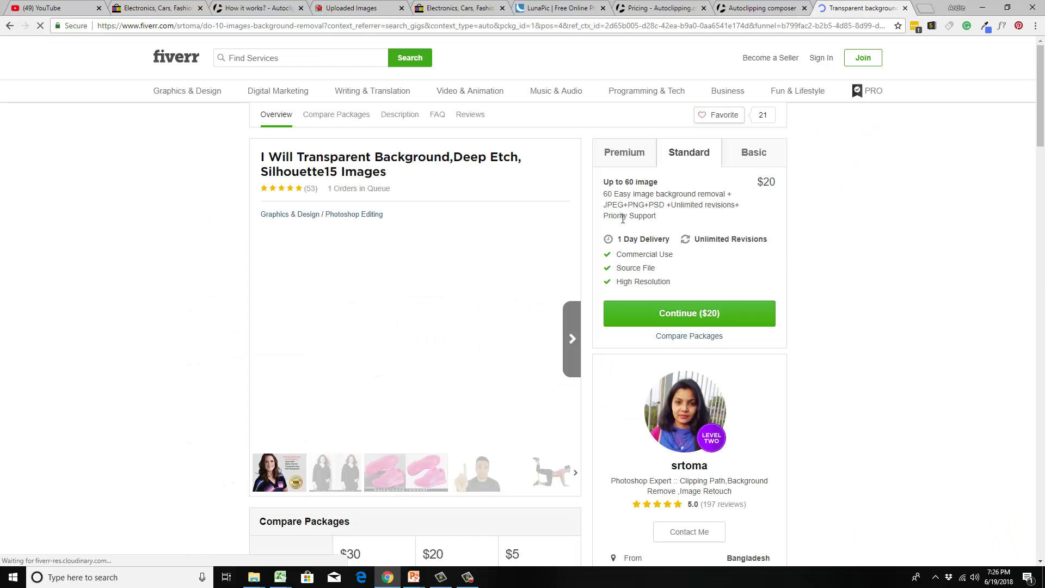
scroll(397, 462, down, 3)
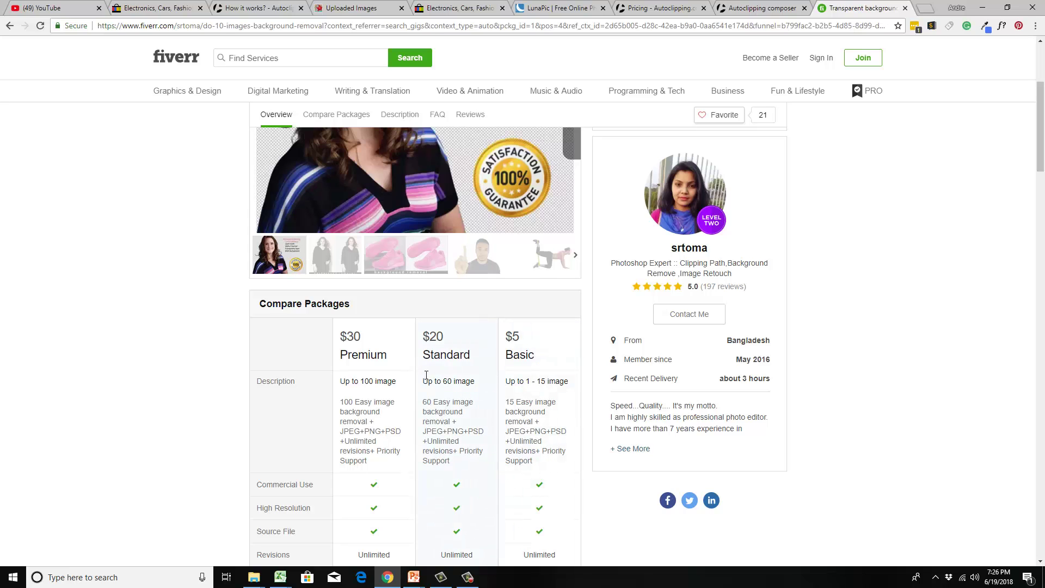
scroll(414, 449, down, 1)
scroll(398, 455, down, 3)
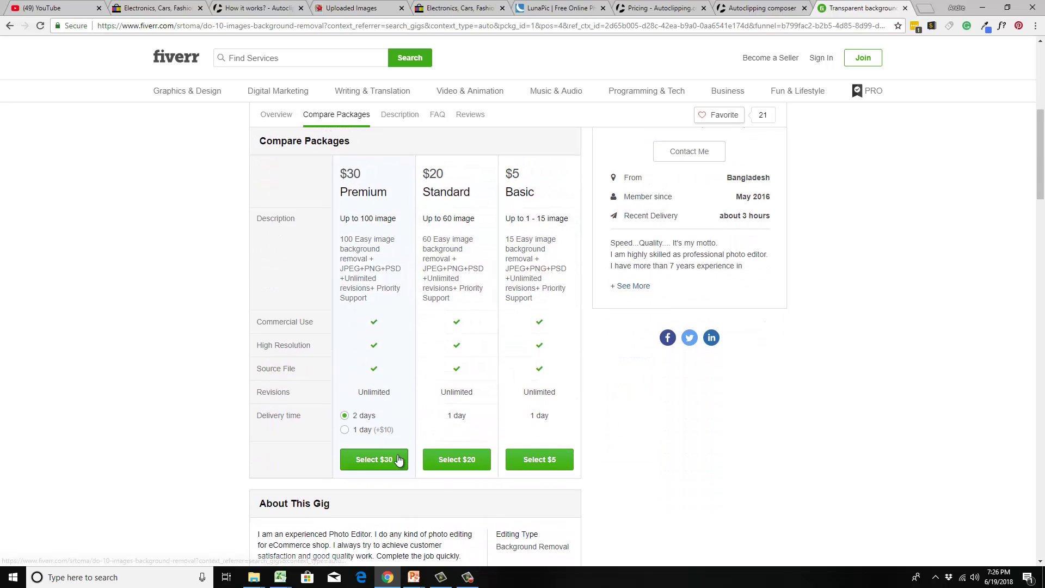
scroll(587, 373, up, 5)
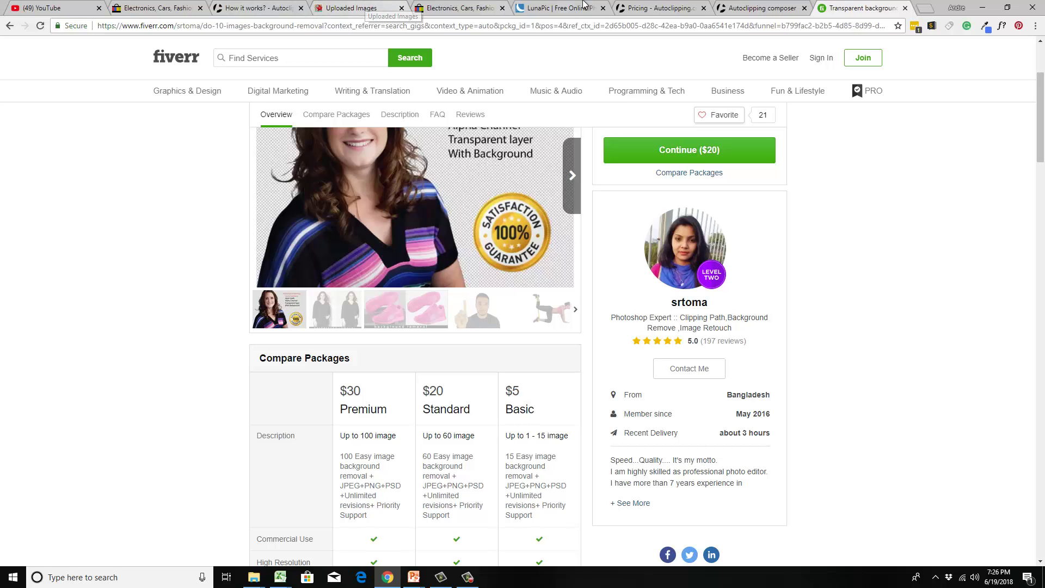
- Go back to the AutoClipping pricing page and review the plans, including the monthly download options, keeping the current selection
click(680, 8)
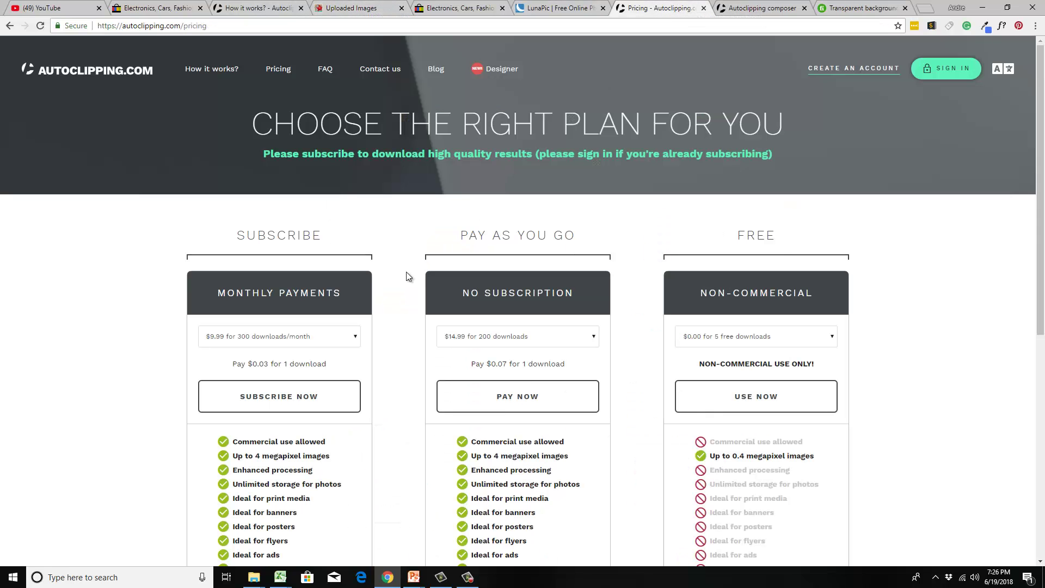
scroll(373, 290, down, 2)
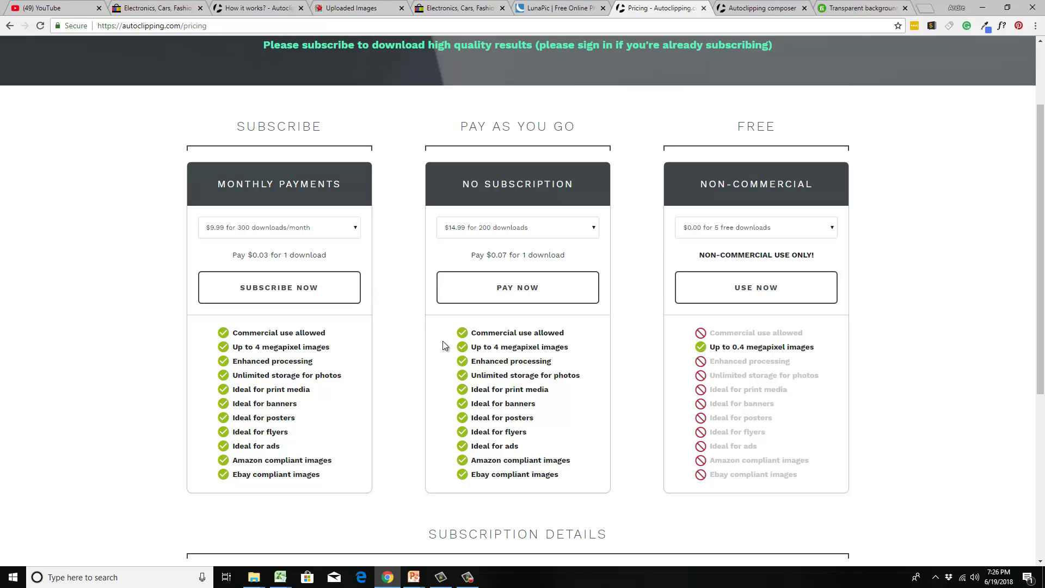
scroll(380, 356, up, 2)
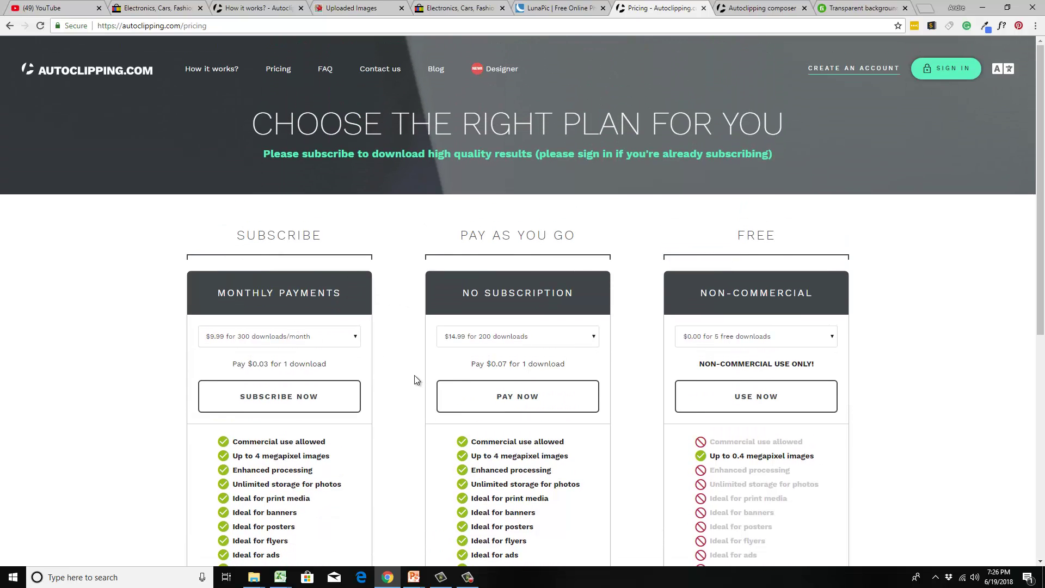
scroll(414, 374, down, 2)
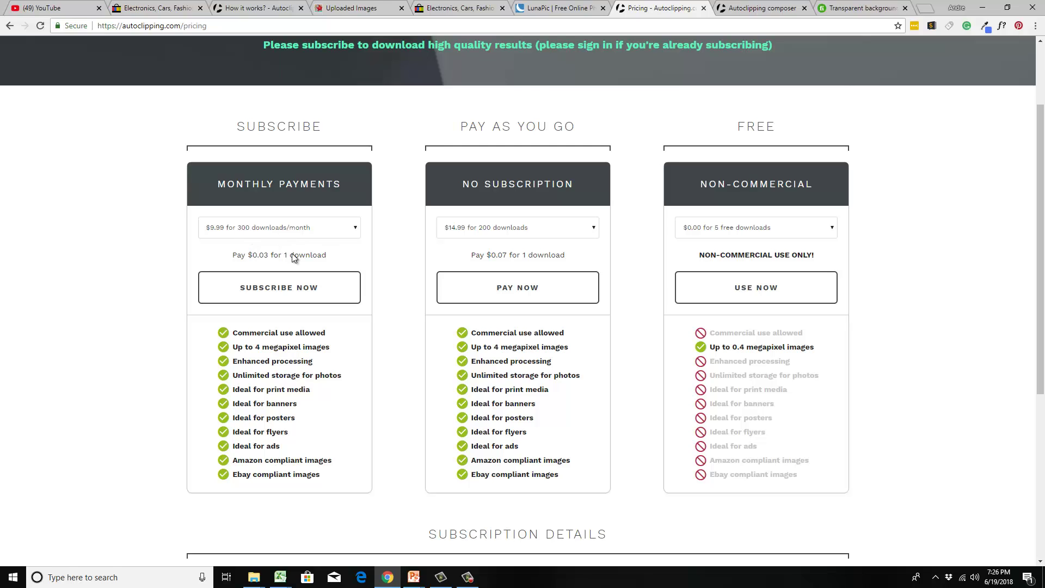
click(289, 229)
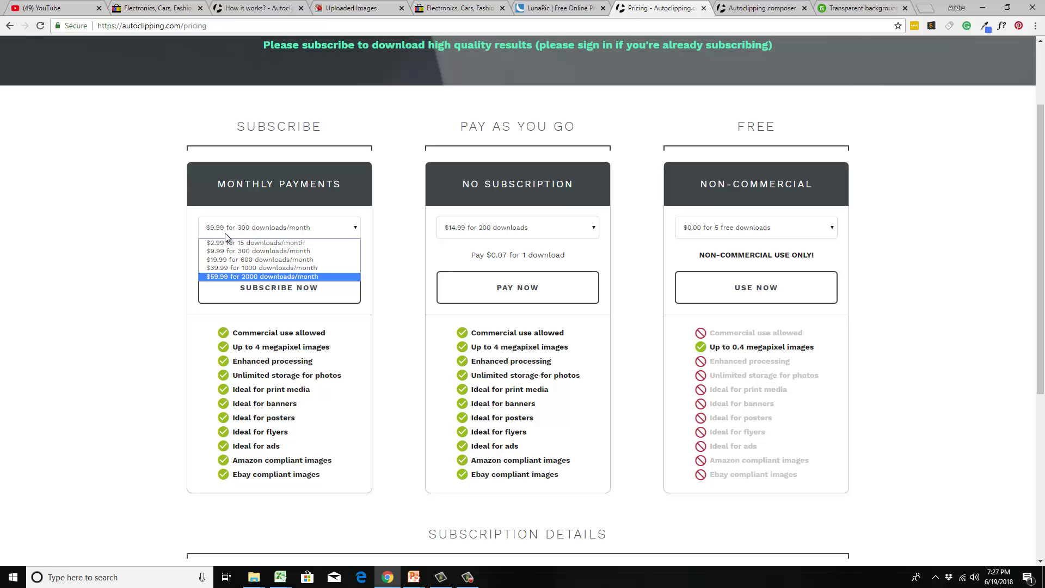
click(163, 183)
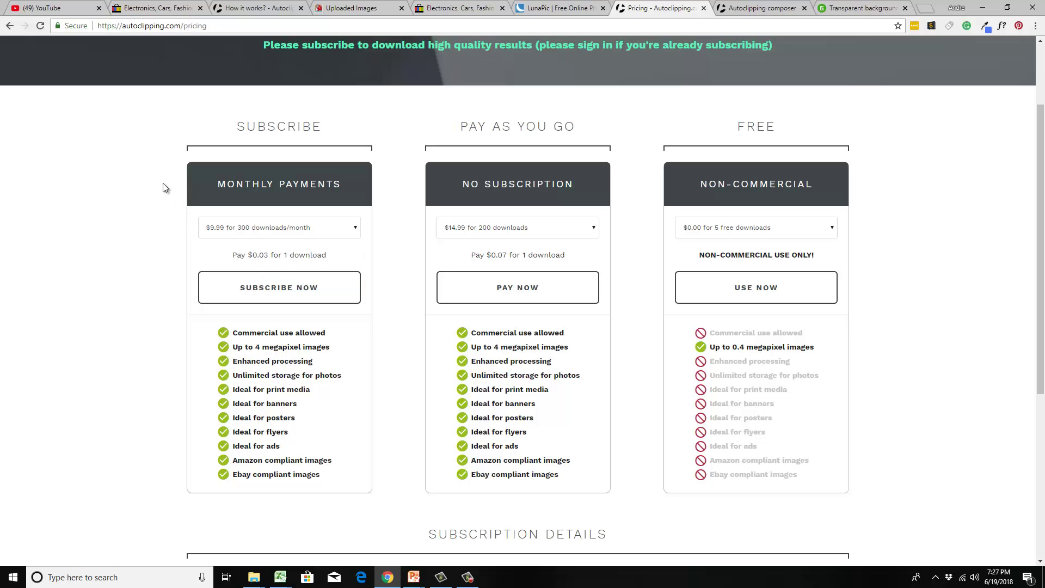